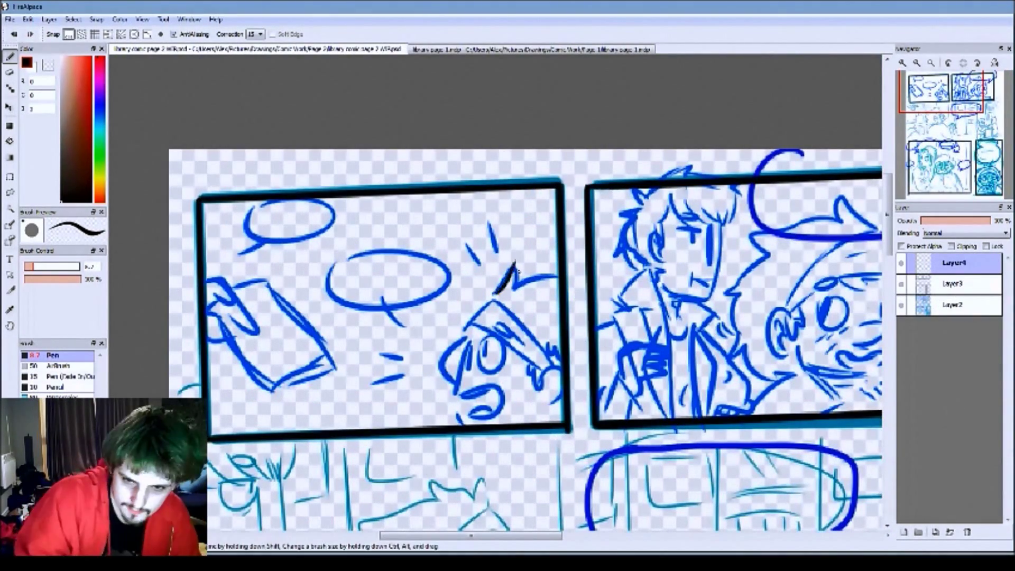
- Ink the face of the open-mouthed character in the first panel in black, including headband, hair, eye and mouth
{"action": "left_click_drag", "start_coordinate": [471, 324], "coordinate": [553, 364]}
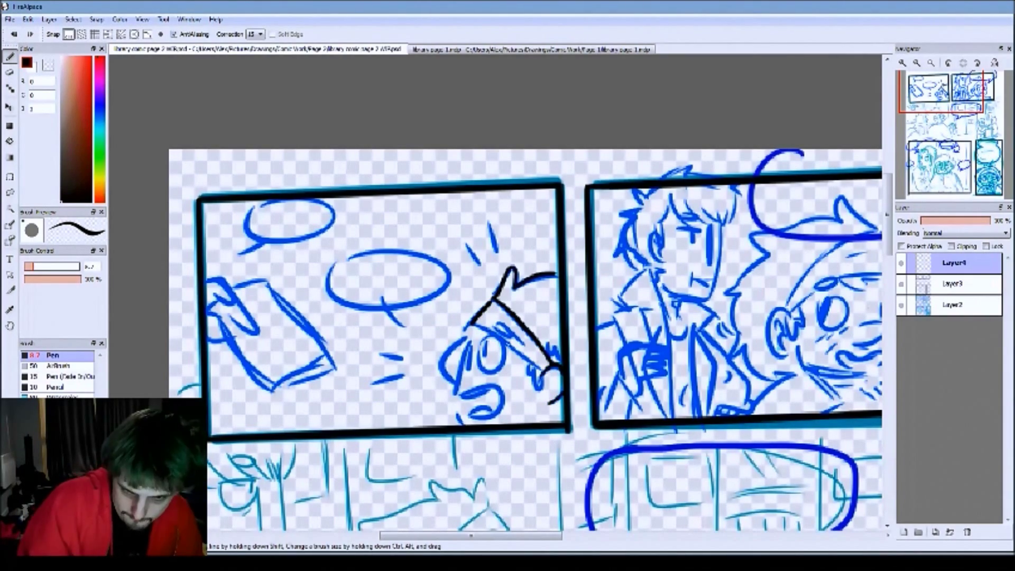
{"action": "left_click_drag", "start_coordinate": [470, 325], "coordinate": [458, 389]}
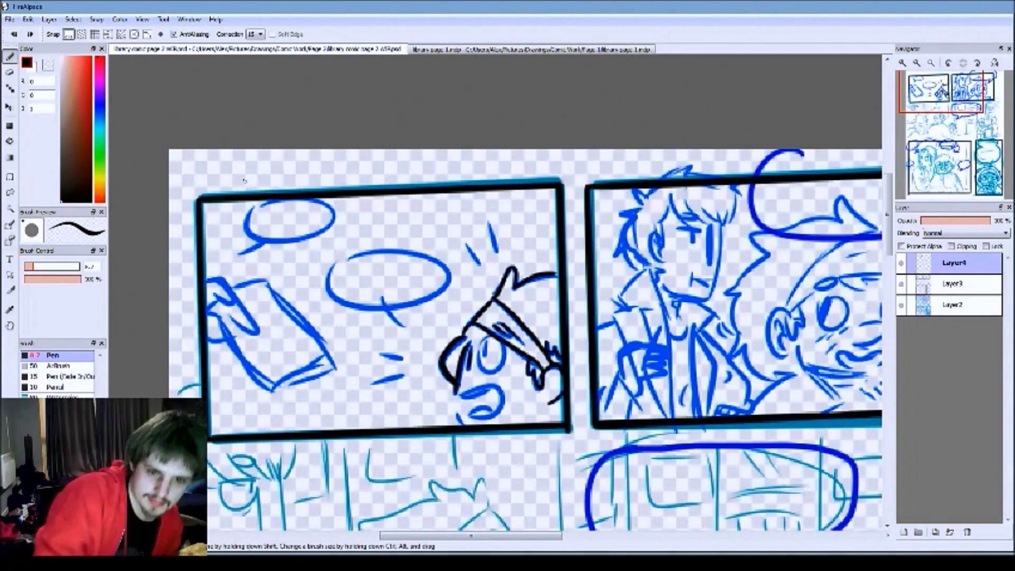
{"action": "left_click_drag", "start_coordinate": [492, 344], "coordinate": [486, 373]}
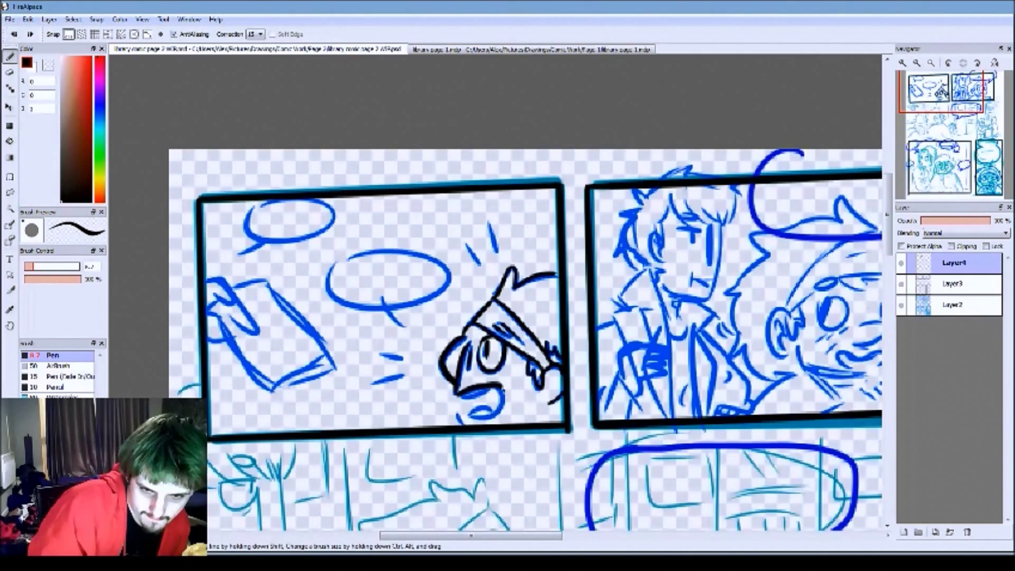
{"action": "left_click_drag", "start_coordinate": [456, 382], "coordinate": [510, 403]}
{"action": "left_click", "coordinate": [13, 33]}
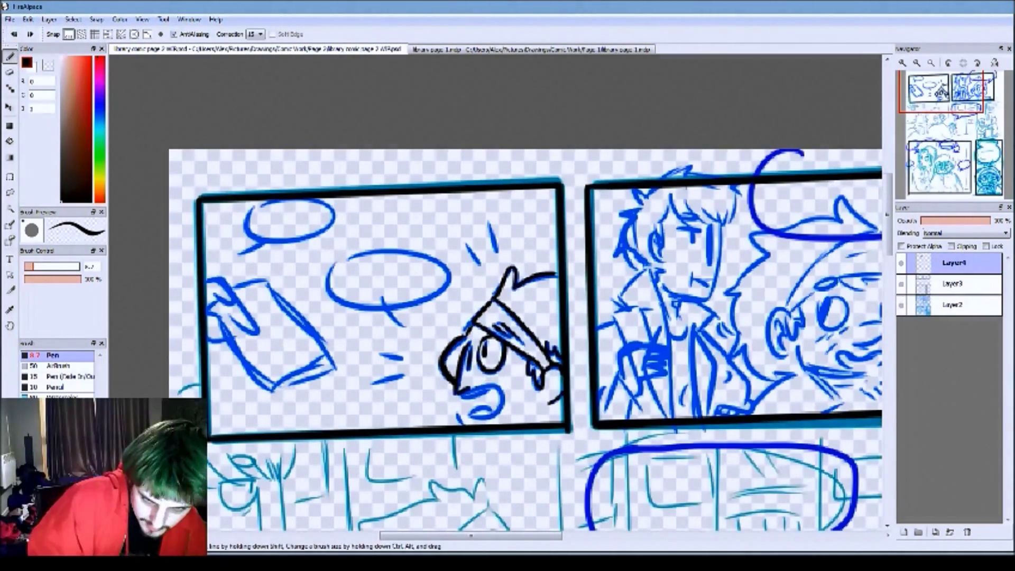
{"action": "mouse_move", "coordinate": [456, 381]}
{"action": "left_mouse_down"}
{"action": "mouse_move", "coordinate": [476, 418]}
{"action": "mouse_move", "coordinate": [497, 415]}
{"action": "left_mouse_up"}
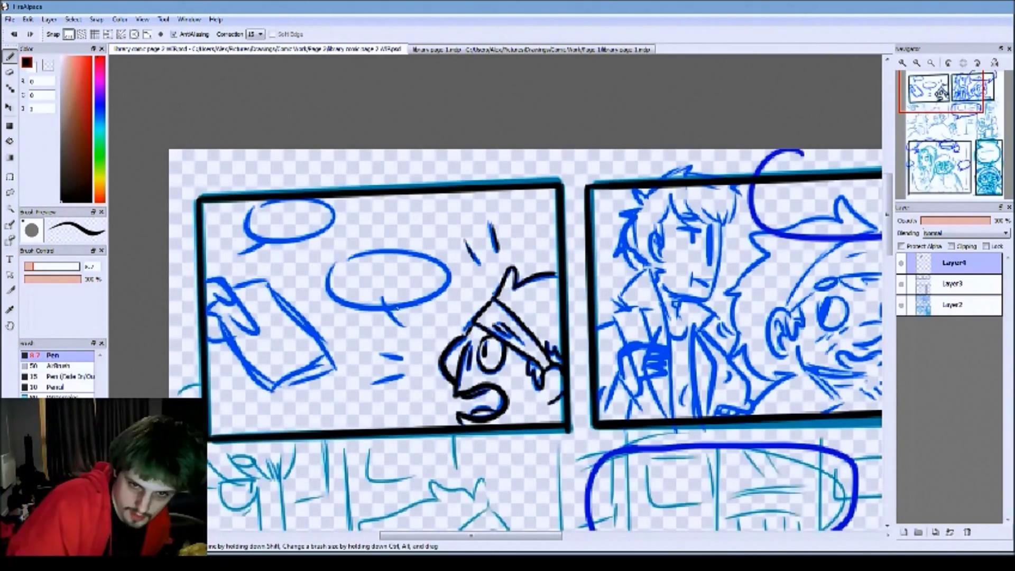
- Ink the sheet of paper and the hand holding it in the first panel
{"action": "left_click_drag", "start_coordinate": [236, 288], "coordinate": [269, 391]}
{"action": "left_click_drag", "start_coordinate": [260, 277], "coordinate": [334, 368]}
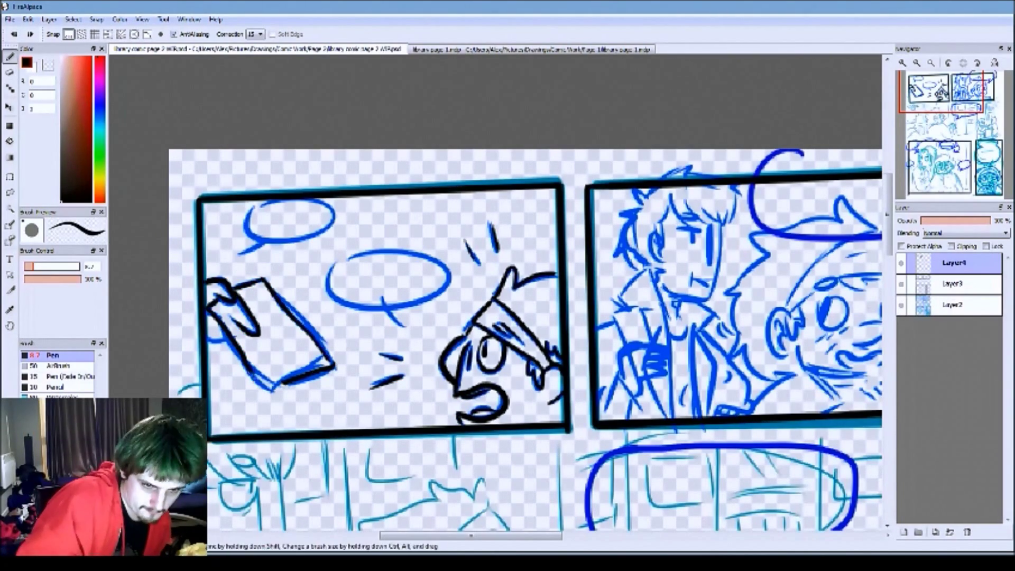
{"action": "left_click_drag", "start_coordinate": [248, 373], "coordinate": [286, 394]}
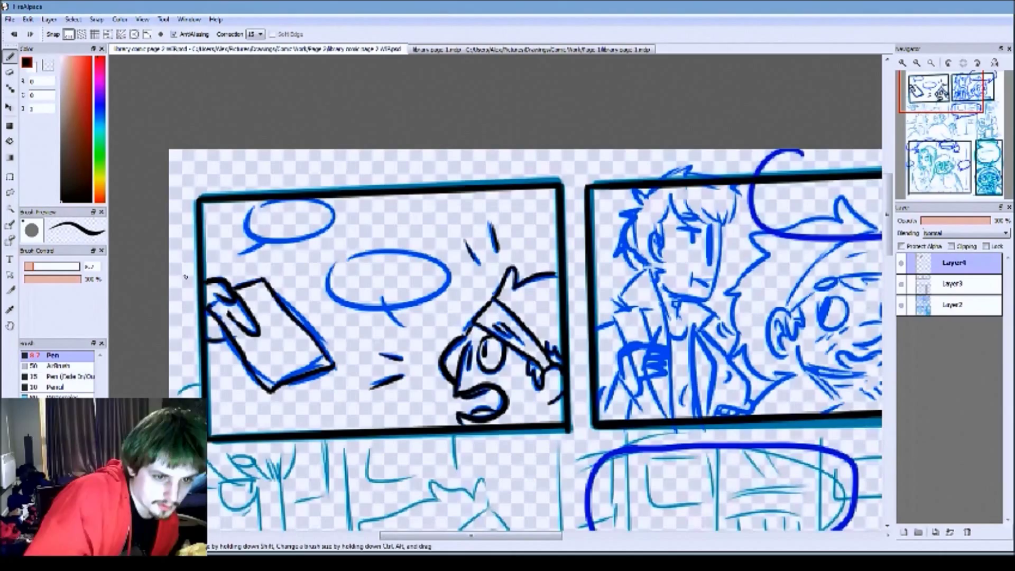
{"action": "key", "text": "e"}
{"action": "mouse_move", "coordinate": [232, 324]}
{"action": "left_mouse_down"}
{"action": "mouse_move", "coordinate": [216, 304]}
{"action": "mouse_move", "coordinate": [223, 312]}
{"action": "left_mouse_up"}
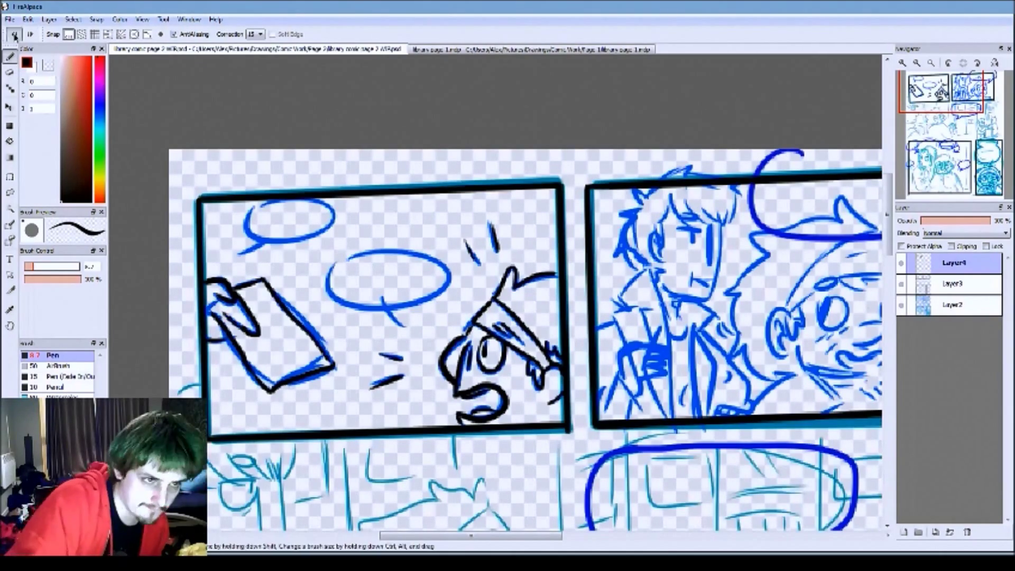
- Ink the standing character's jacket collar, sleeve and gripping hand in the second panel
{"action": "scroll", "coordinate": [294, 247], "scroll_direction": "up", "scroll_amount": 5}
{"action": "scroll", "coordinate": [295, 247], "scroll_direction": "down", "scroll_amount": 8}
{"action": "scroll", "coordinate": [295, 247], "scroll_direction": "up", "scroll_amount": 5}
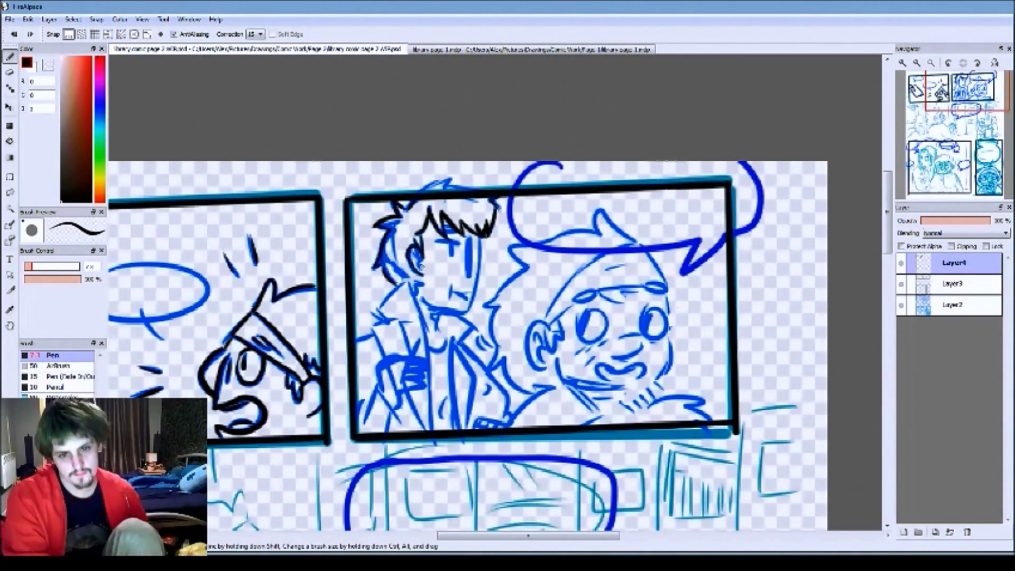
{"action": "left_click_drag", "start_coordinate": [423, 276], "coordinate": [376, 310]}
{"action": "left_click_drag", "start_coordinate": [463, 205], "coordinate": [481, 197]}
{"action": "left_click_drag", "start_coordinate": [412, 279], "coordinate": [377, 321]}
{"action": "left_click_drag", "start_coordinate": [399, 316], "coordinate": [356, 340]}
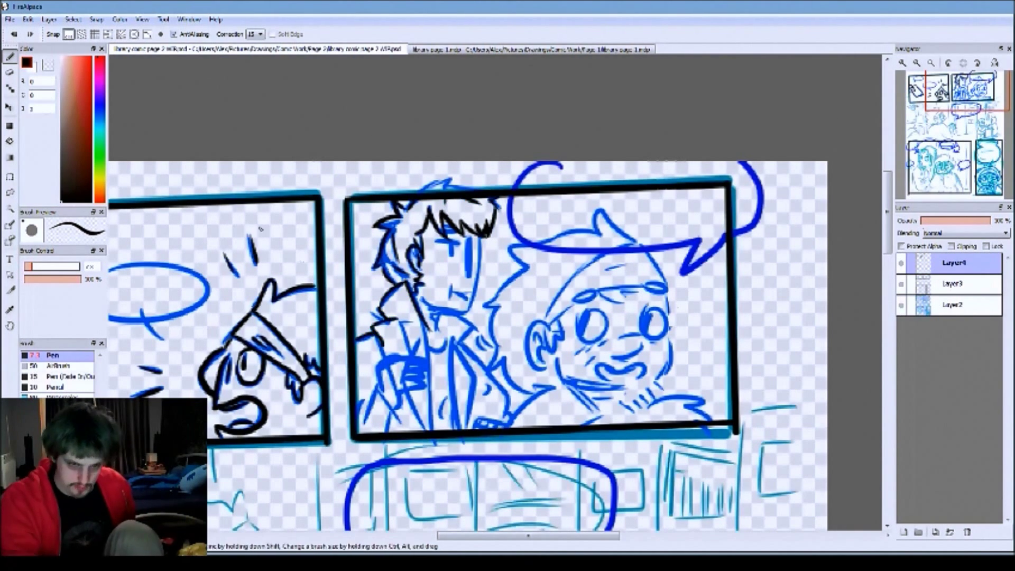
{"action": "left_click_drag", "start_coordinate": [431, 329], "coordinate": [427, 365]}
{"action": "left_click_drag", "start_coordinate": [358, 389], "coordinate": [398, 421]}
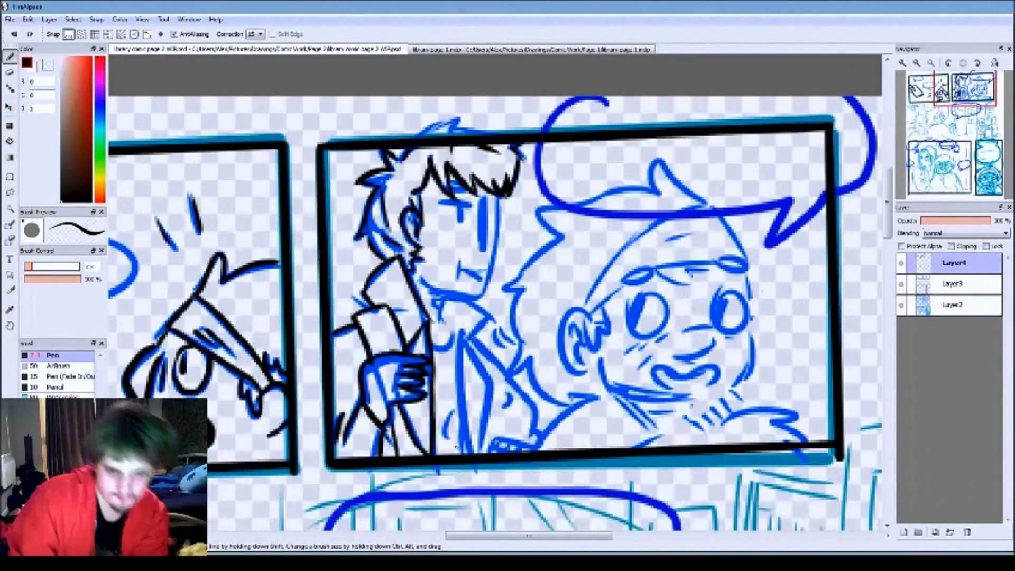
- Ink the standing character's jaw, eye, brow and mouth in the second panel
{"action": "key", "text": "ctrl+y"}
{"action": "key", "text": "ctrl+z"}
{"action": "key", "text": "ctrl+y"}
{"action": "left_click", "coordinate": [16, 34]}
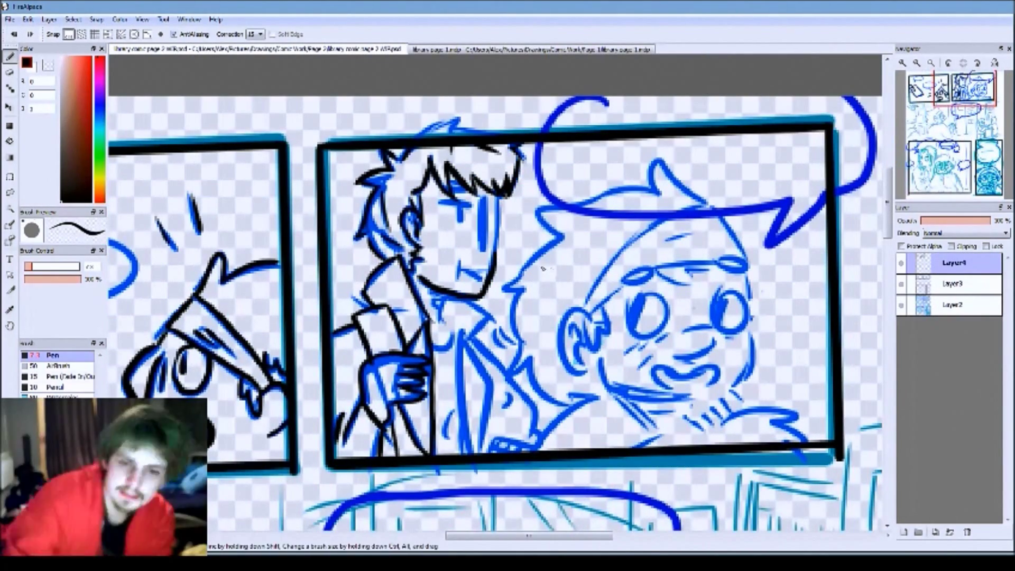
{"action": "key", "text": "ctrl+y"}
{"action": "key", "text": "ctrl+y"}
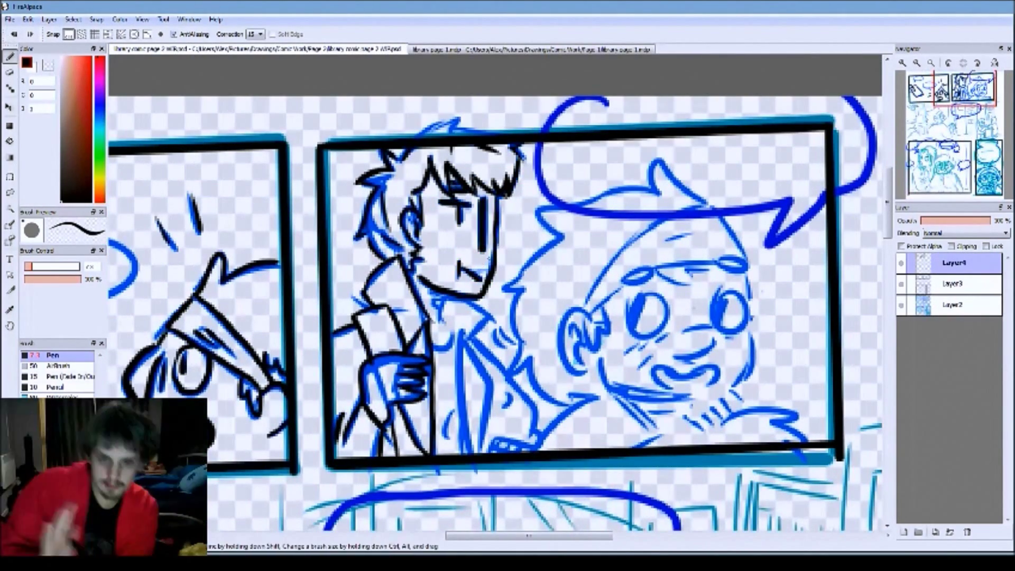
- Ink the wild hair outline and headband of the grinning character in the second panel
{"action": "scroll", "coordinate": [519, 313], "scroll_direction": "down", "scroll_amount": 4}
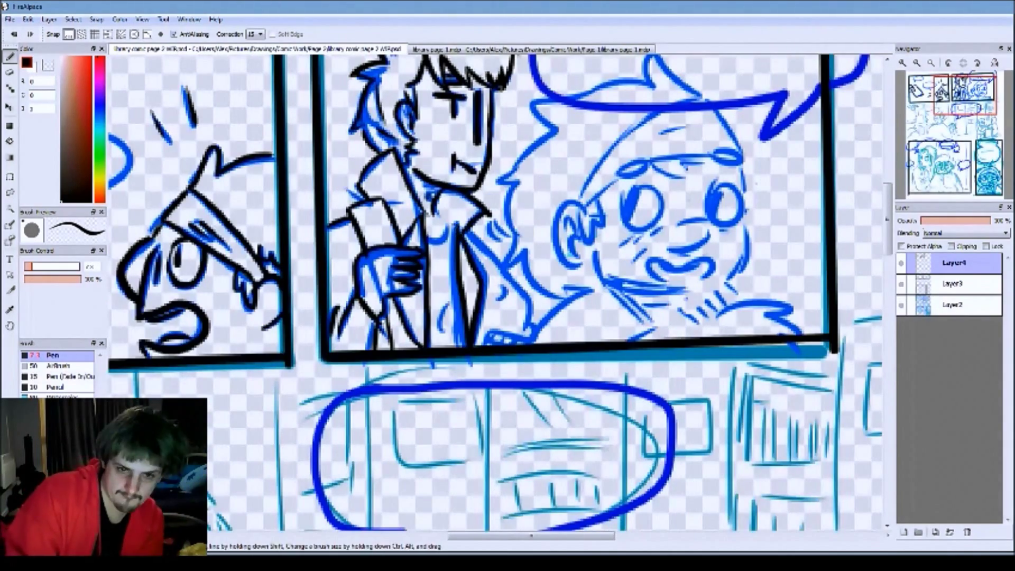
{"action": "scroll", "coordinate": [519, 313], "scroll_direction": "up", "scroll_amount": 1}
{"action": "scroll", "coordinate": [518, 313], "scroll_direction": "down", "scroll_amount": 3}
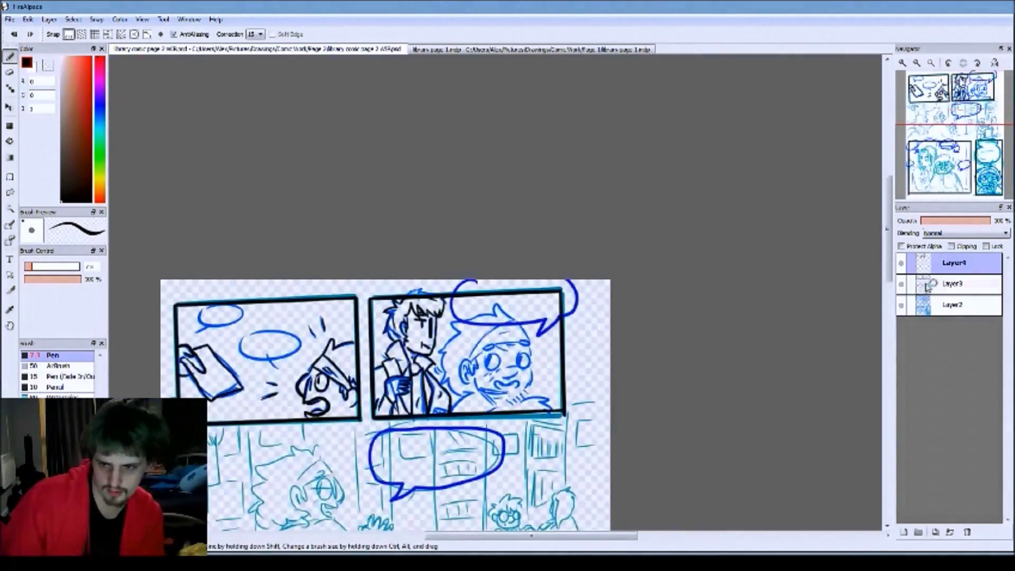
{"action": "scroll", "coordinate": [519, 314], "scroll_direction": "up", "scroll_amount": 2}
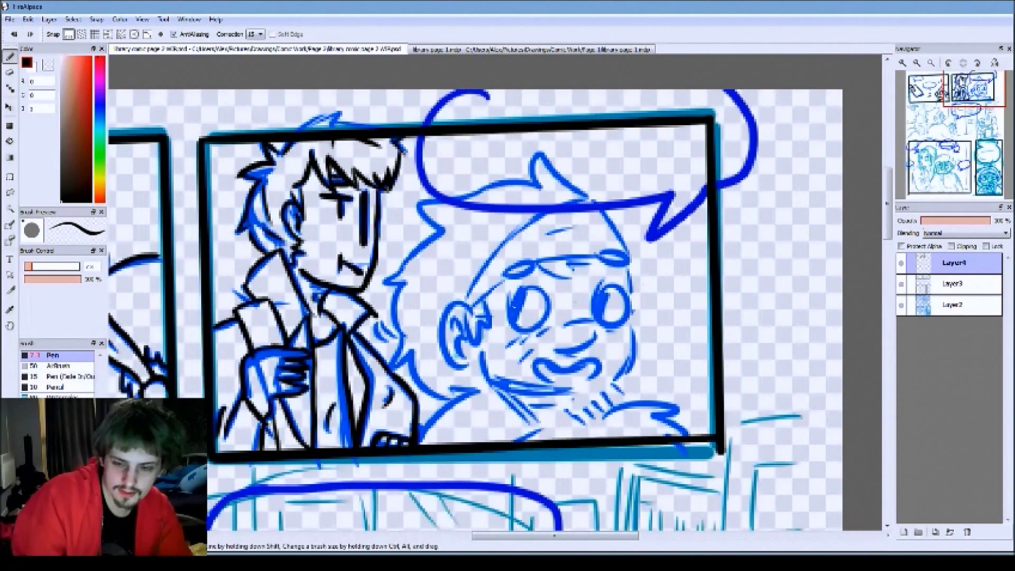
{"action": "mouse_move", "coordinate": [418, 204]}
{"action": "left_mouse_down"}
{"action": "mouse_move", "coordinate": [587, 199]}
{"action": "mouse_move", "coordinate": [500, 261]}
{"action": "left_mouse_up"}
{"action": "key", "text": "ctrl+z"}
{"action": "mouse_move", "coordinate": [586, 199]}
{"action": "left_mouse_down"}
{"action": "mouse_move", "coordinate": [464, 301]}
{"action": "mouse_move", "coordinate": [630, 255]}
{"action": "left_mouse_up"}
{"action": "key", "text": "ctrl+z"}
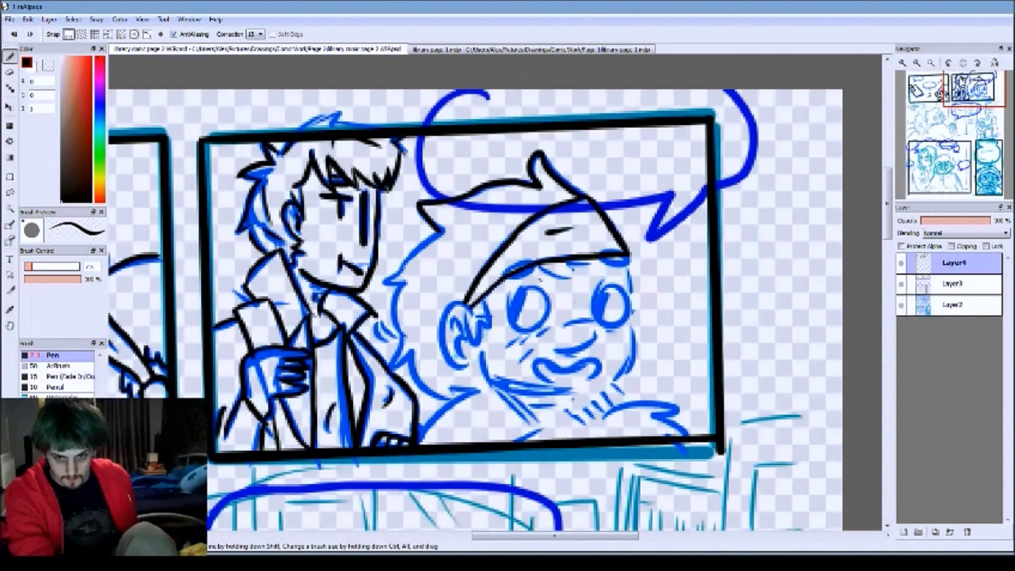
{"action": "mouse_move", "coordinate": [439, 232]}
{"action": "left_mouse_down"}
{"action": "mouse_move", "coordinate": [394, 365]}
{"action": "mouse_move", "coordinate": [476, 391]}
{"action": "left_mouse_up"}
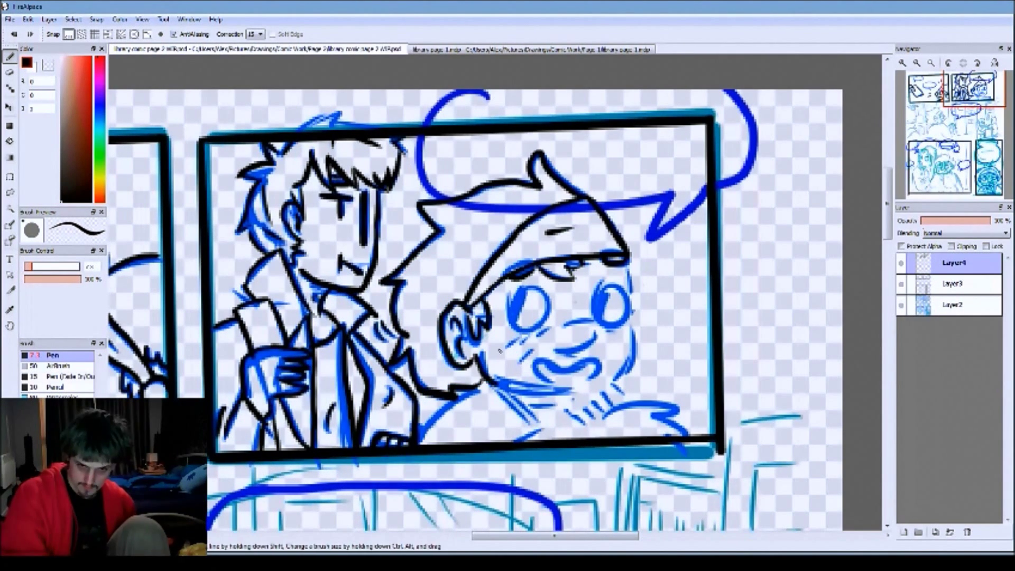
- Ink the grinning character's eyes and nose, trying a first mouth line and undoing it
{"action": "left_click_drag", "start_coordinate": [529, 289], "coordinate": [526, 288]}
{"action": "left_click_drag", "start_coordinate": [609, 286], "coordinate": [606, 290]}
{"action": "left_click_drag", "start_coordinate": [554, 346], "coordinate": [595, 338]}
{"action": "left_click_drag", "start_coordinate": [531, 365], "coordinate": [603, 378]}
{"action": "key", "text": "ctrl+z"}
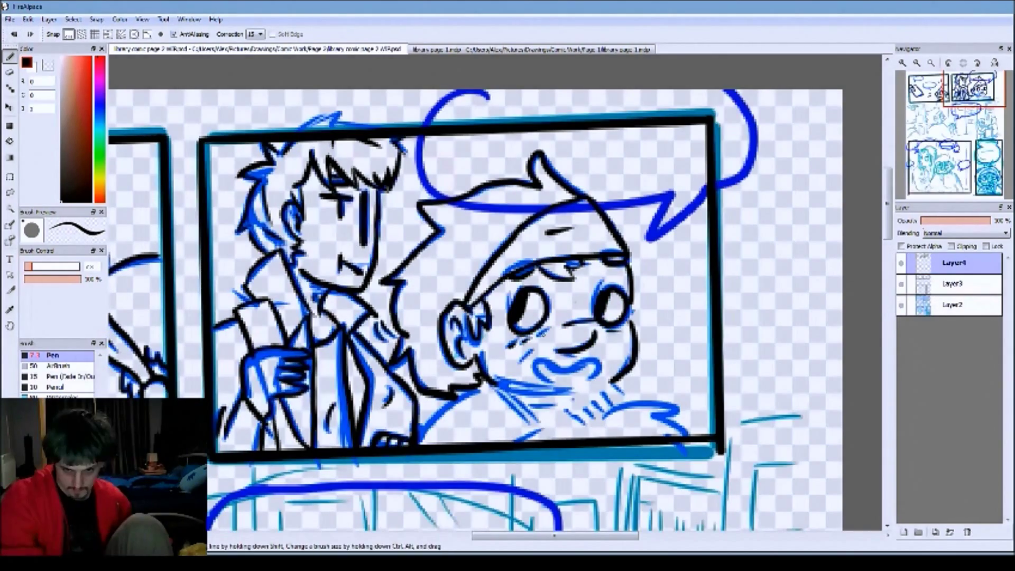
- Ink the grinning character's shoulders and fluffy collar along the lower edge of the second panel
{"action": "key", "text": "ctrl+minus"}
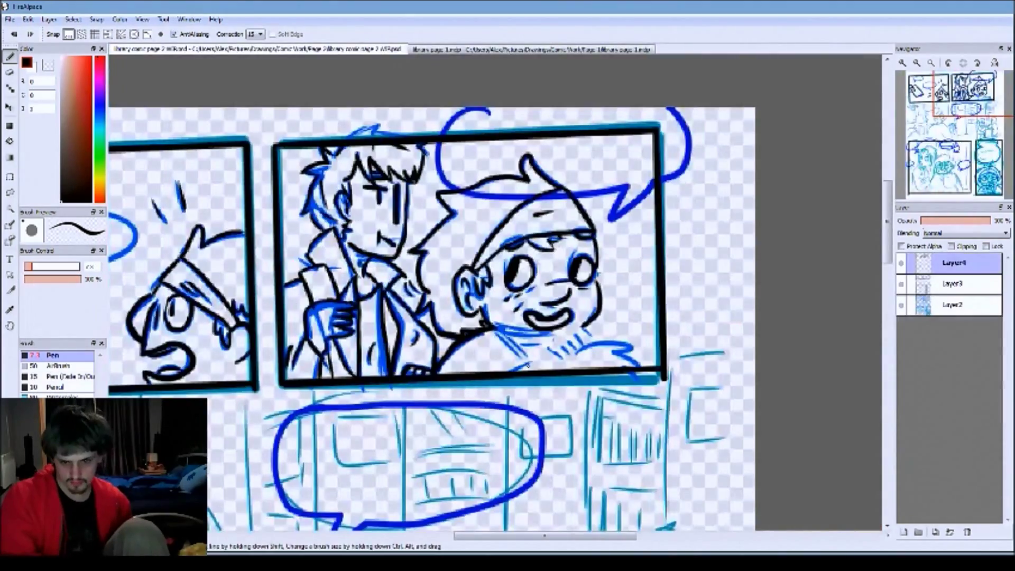
{"action": "left_click_drag", "start_coordinate": [435, 373], "coordinate": [489, 327]}
{"action": "left_click_drag", "start_coordinate": [576, 352], "coordinate": [632, 347]}
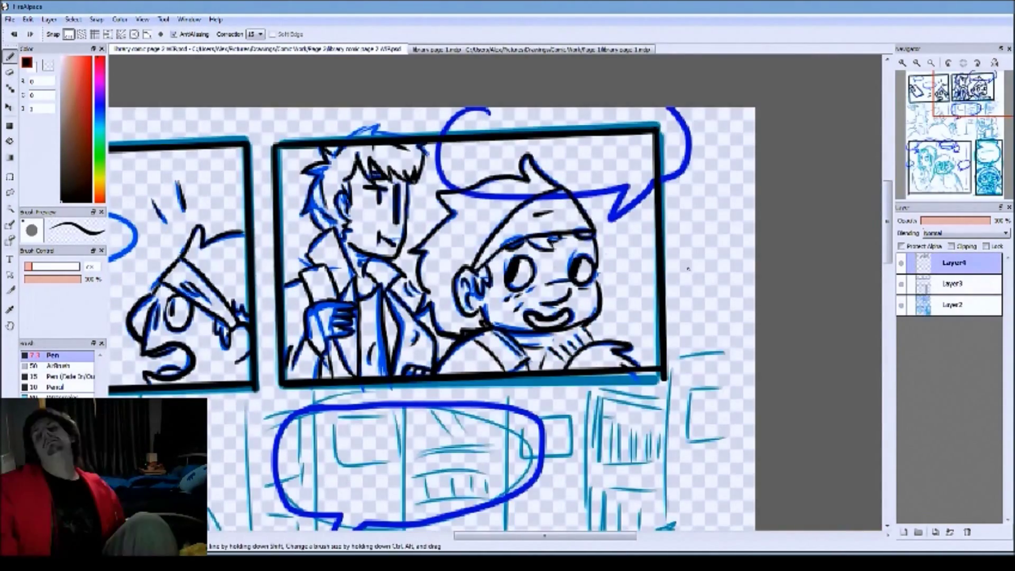
- Ink the swept crown and outer locks of the long-haired character in the large lower panel
{"action": "key", "text": "ctrl+minus"}
{"action": "key", "text": "ctrl+minus"}
{"action": "key", "text": "ctrl+minus"}
{"action": "key", "text": "ctrl+plus"}
{"action": "key", "text": "ctrl+plus"}
{"action": "key", "text": "ctrl+plus"}
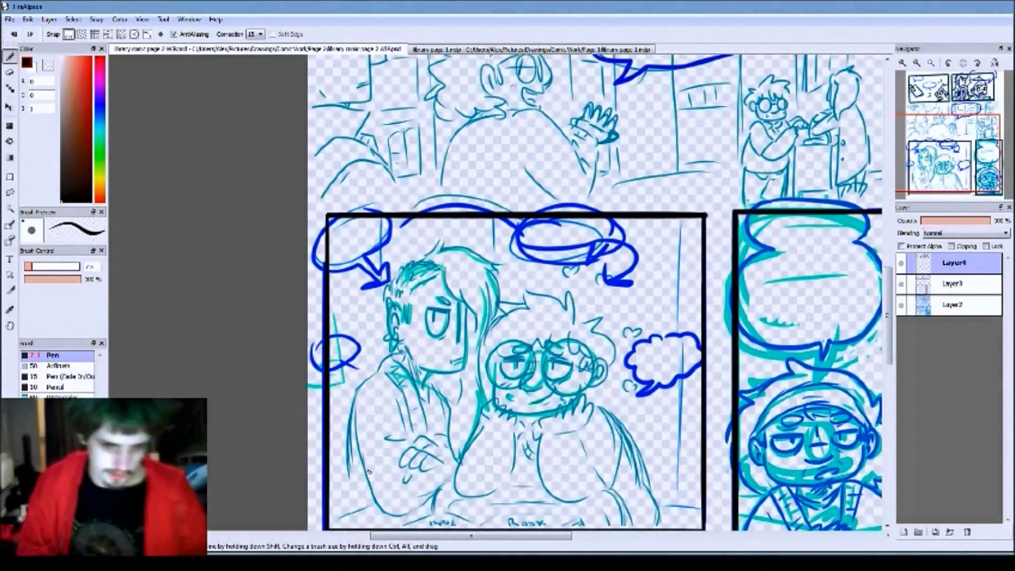
{"action": "key", "text": "ctrl+minus"}
{"action": "key", "text": "ctrl+plus"}
{"action": "key", "text": "ctrl+plus"}
{"action": "key", "text": "ctrl+plus"}
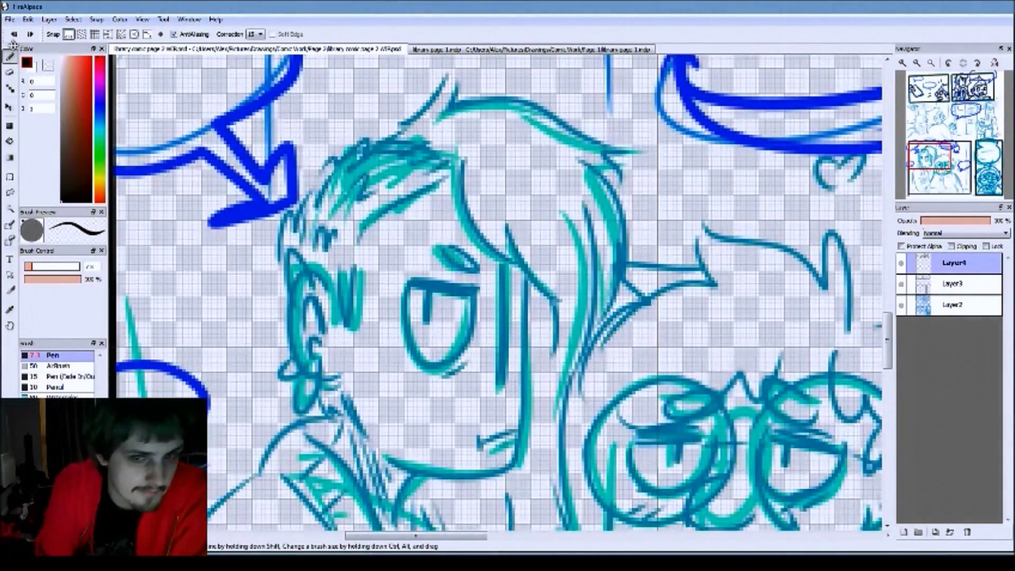
{"action": "mouse_move", "coordinate": [402, 130]}
{"action": "left_mouse_down"}
{"action": "mouse_move", "coordinate": [633, 142]}
{"action": "mouse_move", "coordinate": [624, 180]}
{"action": "left_mouse_up"}
{"action": "left_click_drag", "start_coordinate": [603, 162], "coordinate": [582, 357]}
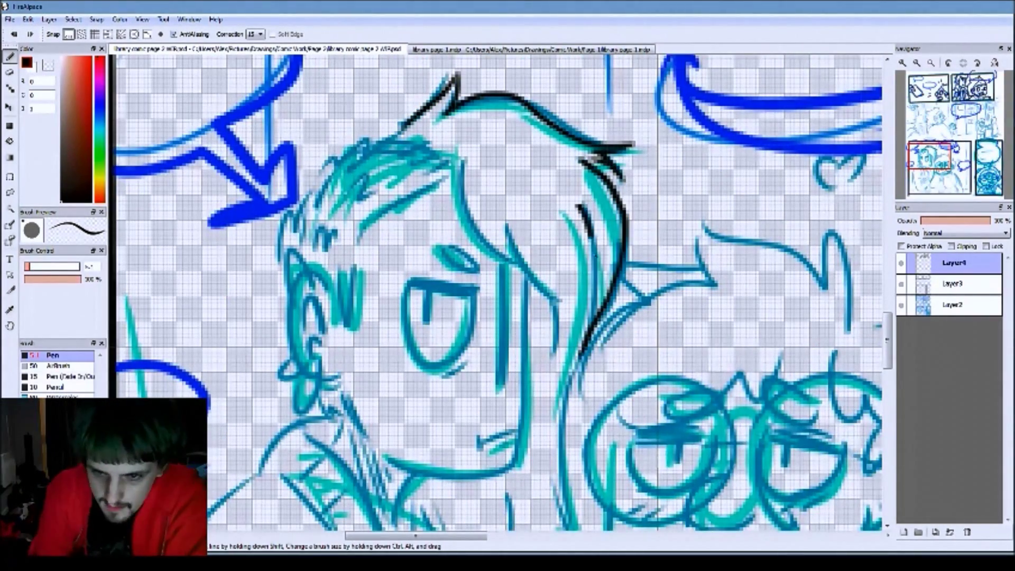
{"action": "left_click_drag", "start_coordinate": [576, 206], "coordinate": [595, 338]}
- Ink the short textured strands on the shaved side of the long-haired character's head
{"action": "left_click_drag", "start_coordinate": [349, 167], "coordinate": [418, 111]}
{"action": "left_click_drag", "start_coordinate": [286, 249], "coordinate": [319, 286]}
{"action": "left_click_drag", "start_coordinate": [296, 209], "coordinate": [283, 262]}
{"action": "left_click_drag", "start_coordinate": [315, 232], "coordinate": [339, 244]}
{"action": "left_click_drag", "start_coordinate": [325, 200], "coordinate": [367, 142]}
{"action": "left_click_drag", "start_coordinate": [302, 209], "coordinate": [336, 161]}
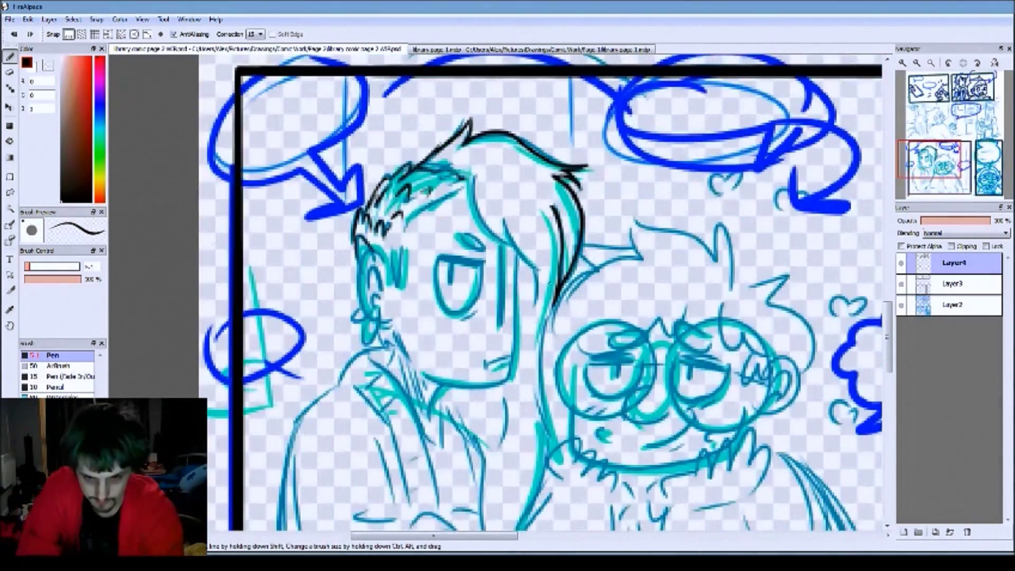
- Ink the long-haired character's fringe, inner locks and the hairline above the ear
{"action": "key", "text": "ctrl+minus"}
{"action": "key", "text": "ctrl+plus"}
{"action": "key", "text": "ctrl+z"}
{"action": "mouse_move", "coordinate": [550, 246]}
{"action": "left_mouse_down"}
{"action": "mouse_move", "coordinate": [529, 439]}
{"action": "mouse_move", "coordinate": [521, 434]}
{"action": "left_mouse_up"}
{"action": "left_click_drag", "start_coordinate": [476, 114], "coordinate": [537, 199]}
{"action": "left_click_drag", "start_coordinate": [529, 288], "coordinate": [497, 397]}
{"action": "scroll", "coordinate": [497, 290], "scroll_direction": "up", "scroll_amount": 2}
{"action": "left_click_drag", "start_coordinate": [425, 153], "coordinate": [497, 230]}
{"action": "mouse_move", "coordinate": [318, 222]}
{"action": "left_mouse_down"}
{"action": "mouse_move", "coordinate": [307, 344]}
{"action": "mouse_move", "coordinate": [426, 130]}
{"action": "left_mouse_up"}
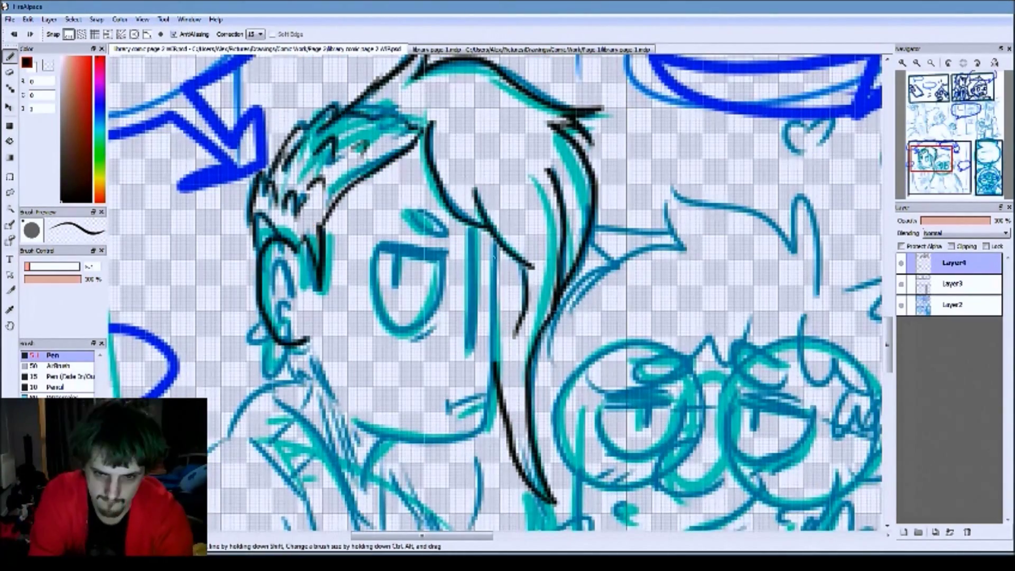
- Ink the long-haired character's face with jaw, eyebrow, eye and mouth
{"action": "left_click_drag", "start_coordinate": [492, 238], "coordinate": [500, 413]}
{"action": "left_click_drag", "start_coordinate": [352, 421], "coordinate": [489, 394]}
{"action": "left_click_drag", "start_coordinate": [411, 212], "coordinate": [448, 233]}
{"action": "left_click_drag", "start_coordinate": [468, 227], "coordinate": [468, 352]}
{"action": "left_click_drag", "start_coordinate": [445, 415], "coordinate": [489, 391]}
{"action": "left_click_drag", "start_coordinate": [373, 249], "coordinate": [442, 317]}
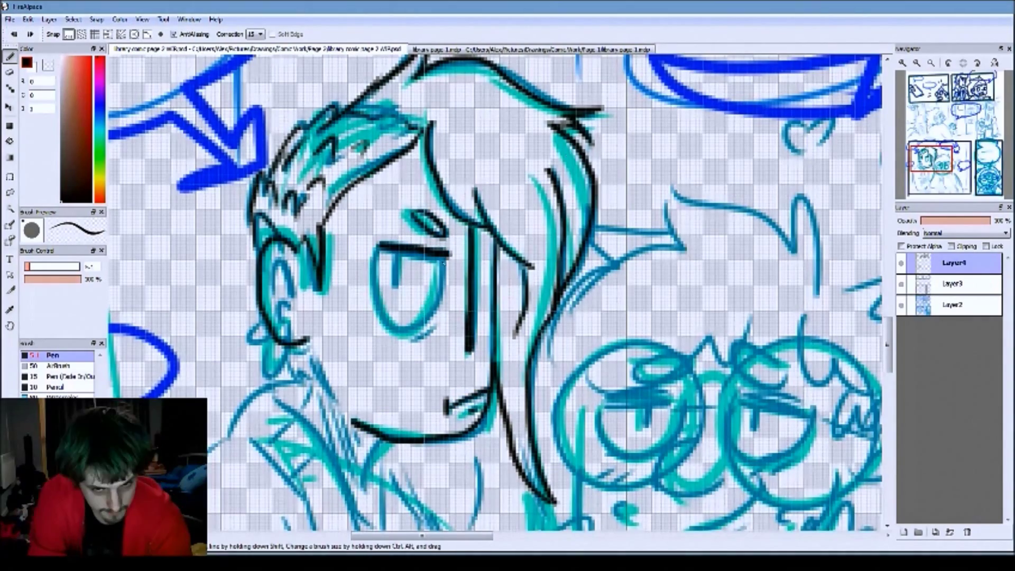
- Ink the long-haired character's neck line and the lower strands of hair falling over the chest
{"action": "key", "text": "ctrl+minus"}
{"action": "key", "text": "ctrl+plus"}
{"action": "key", "text": "ctrl+plus"}
{"action": "left_click_drag", "start_coordinate": [370, 203], "coordinate": [347, 240]}
{"action": "mouse_move", "coordinate": [331, 264]}
{"action": "left_mouse_down"}
{"action": "mouse_move", "coordinate": [346, 315]}
{"action": "mouse_move", "coordinate": [429, 363]}
{"action": "left_mouse_up"}
{"action": "left_click_drag", "start_coordinate": [450, 386], "coordinate": [465, 433]}
{"action": "key", "text": "ctrl+minus"}
{"action": "left_click_drag", "start_coordinate": [515, 290], "coordinate": [493, 422]}
{"action": "left_click_drag", "start_coordinate": [551, 255], "coordinate": [501, 415]}
- Ink the long-haired character's jacket collar, ribbed trim and front edges
{"action": "key", "text": "ctrl+plus"}
{"action": "left_click_drag", "start_coordinate": [318, 89], "coordinate": [233, 149]}
{"action": "left_click_drag", "start_coordinate": [280, 98], "coordinate": [389, 333]}
{"action": "left_click_drag", "start_coordinate": [243, 141], "coordinate": [327, 246]}
{"action": "left_click_drag", "start_coordinate": [267, 130], "coordinate": [304, 165]}
{"action": "left_click_drag", "start_coordinate": [352, 243], "coordinate": [324, 354]}
{"action": "mouse_move", "coordinate": [285, 230]}
{"action": "left_mouse_down"}
{"action": "mouse_move", "coordinate": [318, 303]}
{"action": "mouse_move", "coordinate": [426, 373]}
{"action": "left_mouse_up"}
- Ink the cuff and the folded hand resting on the long-haired character's arm
{"action": "key", "text": "ctrl+minus"}
{"action": "key", "text": "ctrl+plus"}
{"action": "left_click_drag", "start_coordinate": [359, 300], "coordinate": [324, 331]}
{"action": "left_click_drag", "start_coordinate": [365, 292], "coordinate": [450, 296]}
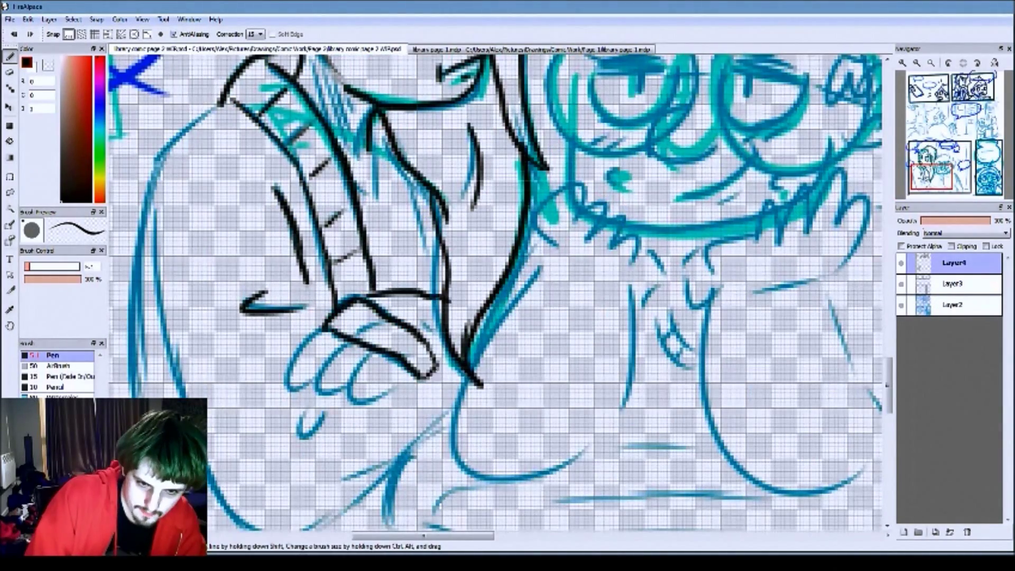
{"action": "key", "text": "ctrl+minus"}
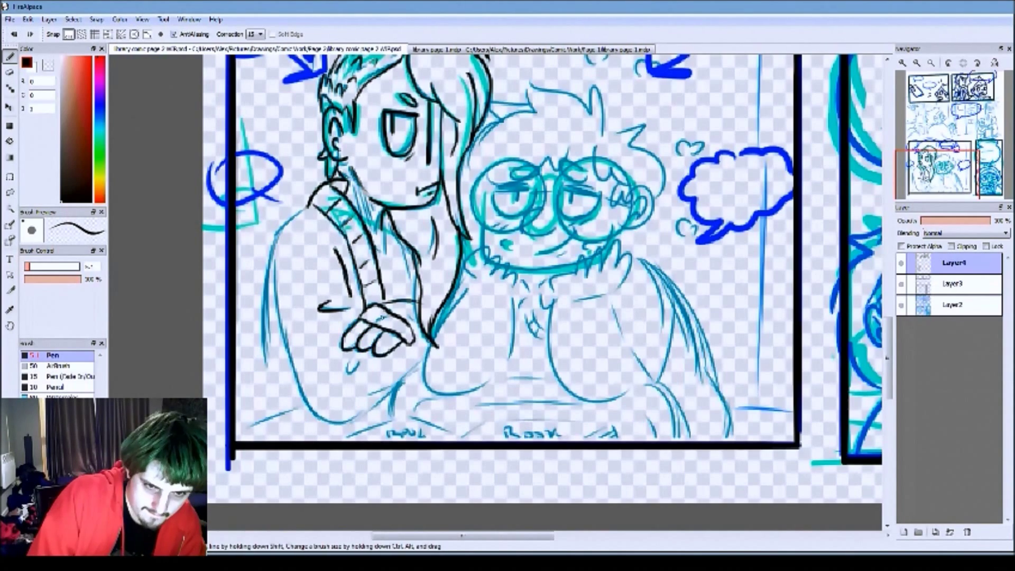
- Ink the long-haired character's shoulder, sleeve and folded forearm down to the elbow
{"action": "mouse_move", "coordinate": [294, 259]}
{"action": "left_mouse_down"}
{"action": "mouse_move", "coordinate": [292, 370]}
{"action": "mouse_move", "coordinate": [465, 331]}
{"action": "left_mouse_up"}
{"action": "key", "text": "ctrl+plus"}
{"action": "left_click_drag", "start_coordinate": [394, 227], "coordinate": [415, 349]}
{"action": "left_click_drag", "start_coordinate": [439, 233], "coordinate": [484, 344]}
{"action": "key", "text": "ctrl+z"}
{"action": "left_click_drag", "start_coordinate": [703, 245], "coordinate": [645, 303]}
{"action": "left_click_drag", "start_coordinate": [431, 224], "coordinate": [608, 359]}
- Ink the pointed shirt collar inside the long-haired character's jacket
{"action": "key", "text": "ctrl+plus"}
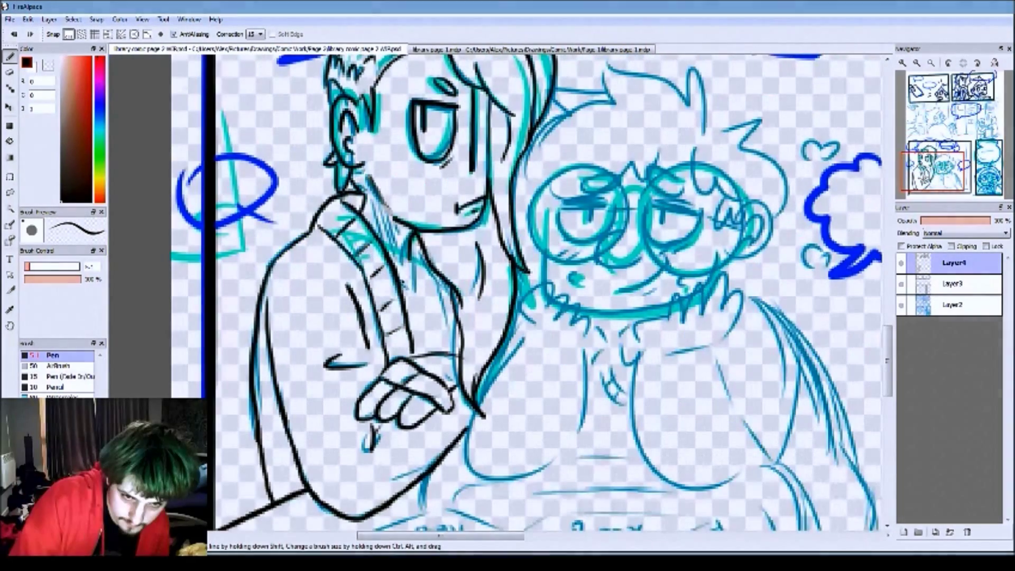
{"action": "left_click_drag", "start_coordinate": [399, 246], "coordinate": [445, 297]}
{"action": "left_click_drag", "start_coordinate": [435, 281], "coordinate": [460, 355]}
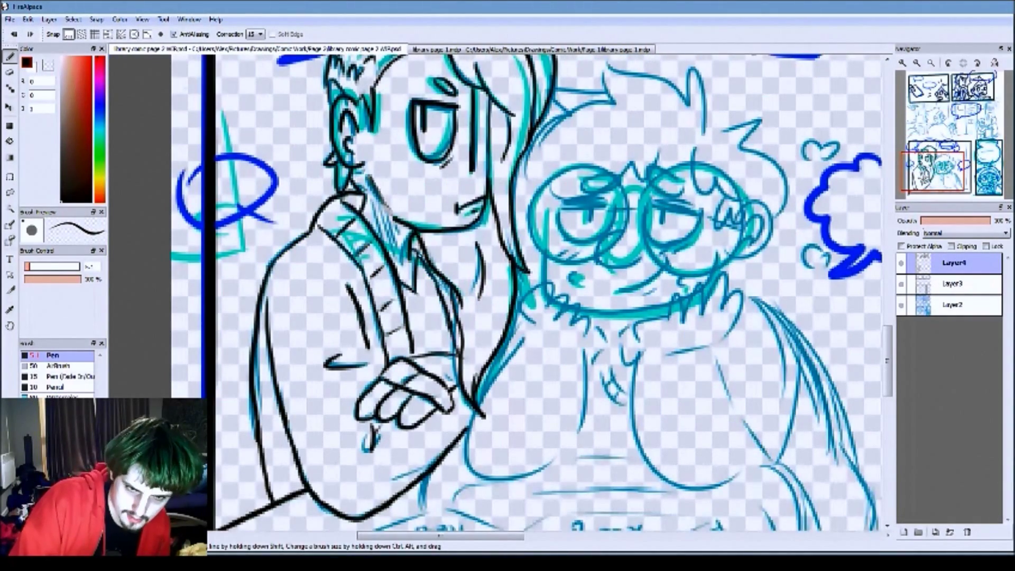
- Ink the spiky hair, ear and round glasses of the shorter character in the large lower panel
{"action": "key", "text": "ctrl+minus"}
{"action": "key", "text": "ctrl+plus"}
{"action": "mouse_move", "coordinate": [471, 241]}
{"action": "left_mouse_down"}
{"action": "mouse_move", "coordinate": [527, 213]}
{"action": "mouse_move", "coordinate": [608, 230]}
{"action": "left_mouse_up"}
{"action": "left_click_drag", "start_coordinate": [461, 272], "coordinate": [537, 225]}
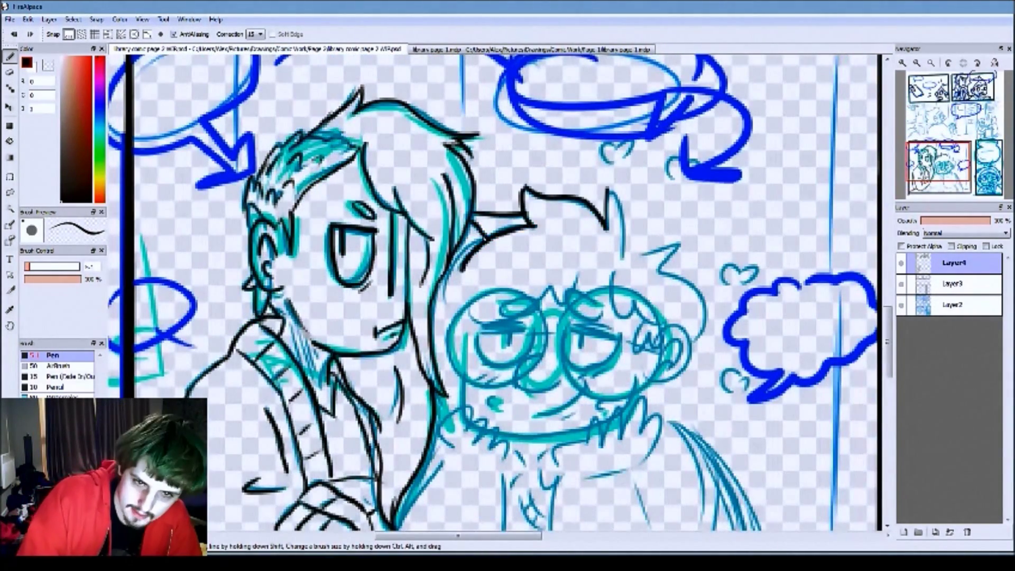
{"action": "left_click_drag", "start_coordinate": [486, 236], "coordinate": [444, 285]}
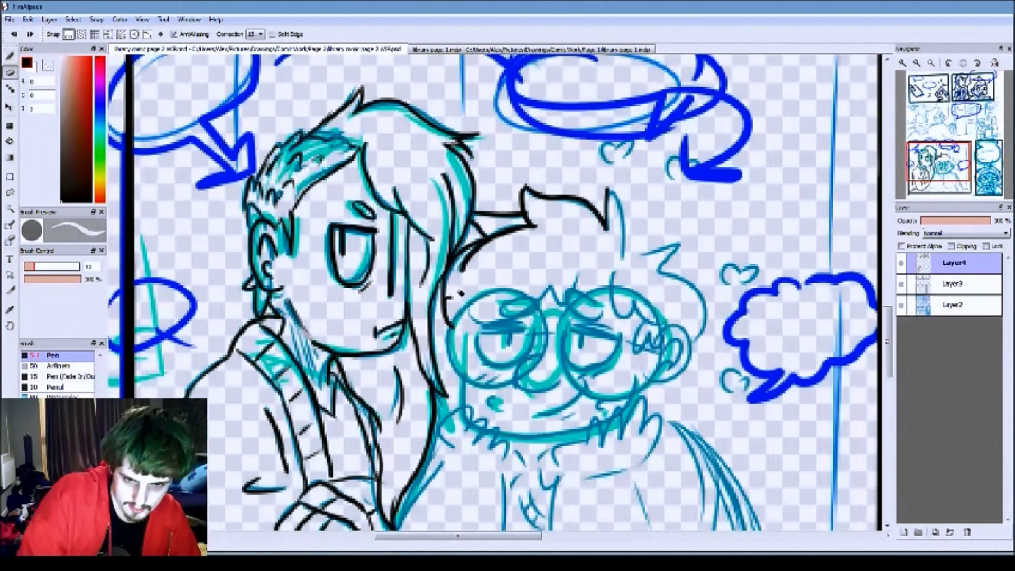
{"action": "left_click_drag", "start_coordinate": [610, 187], "coordinate": [672, 381]}
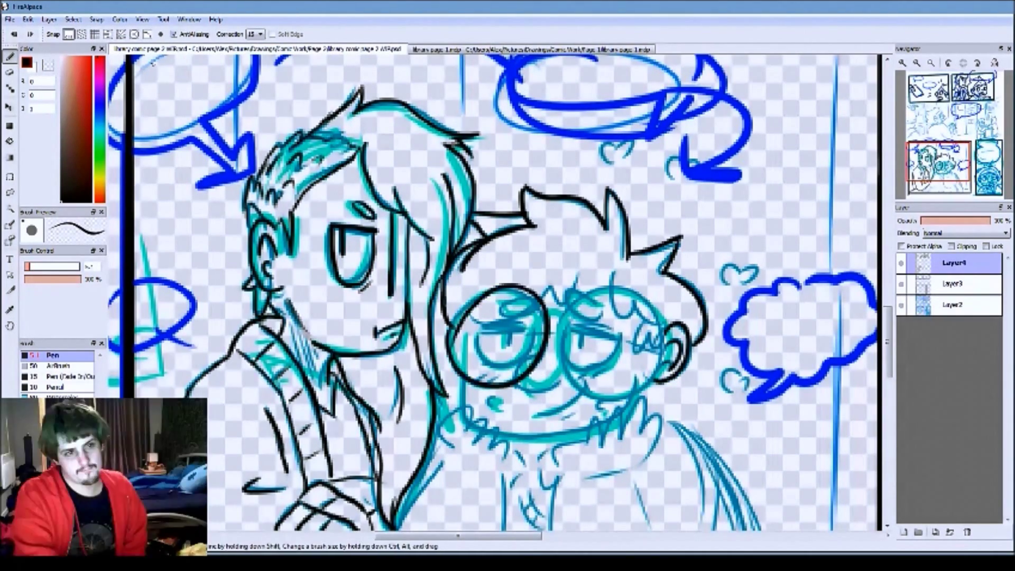
{"action": "left_click_drag", "start_coordinate": [476, 297], "coordinate": [466, 307]}
{"action": "left_click_drag", "start_coordinate": [603, 288], "coordinate": [597, 289]}
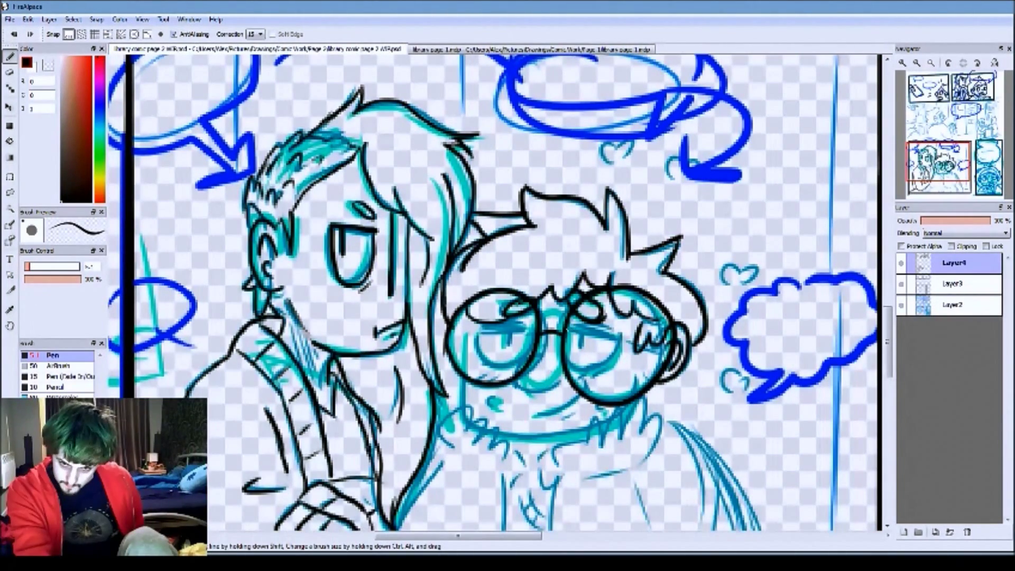
- Ink the half-closed eyes, hair strands over the lens and cheek line of the shorter character in the large lower panel
{"action": "left_click_drag", "start_coordinate": [566, 340], "coordinate": [619, 334]}
{"action": "left_click_drag", "start_coordinate": [476, 341], "coordinate": [531, 334]}
{"action": "left_click_drag", "start_coordinate": [509, 335], "coordinate": [510, 346]}
{"action": "left_click_drag", "start_coordinate": [581, 333], "coordinate": [582, 348]}
{"action": "left_click_drag", "start_coordinate": [645, 333], "coordinate": [667, 353]}
{"action": "left_click_drag", "start_coordinate": [468, 320], "coordinate": [466, 383]}
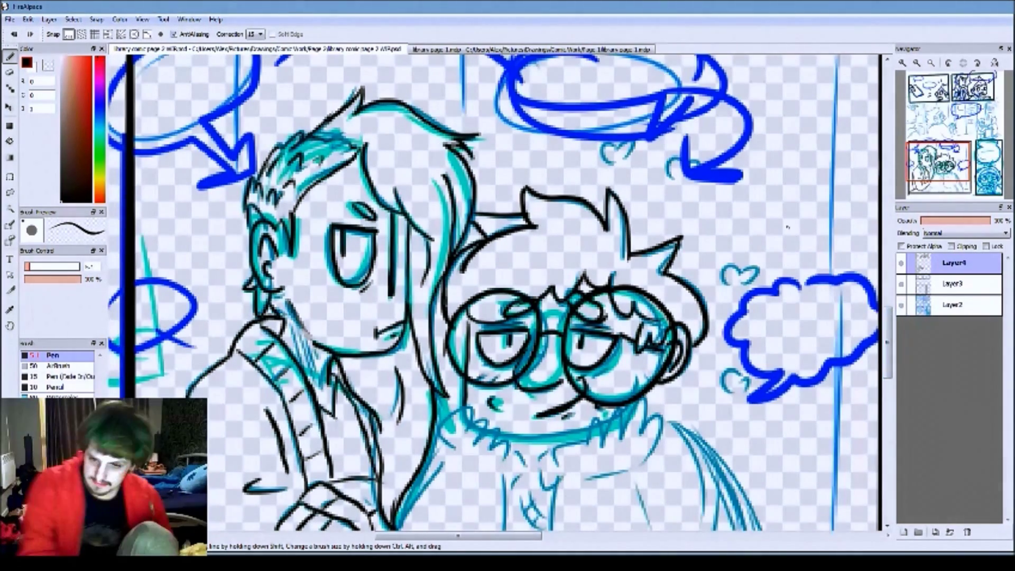
- Ink the shorter character's fingers and hands resting against both cheeks
{"action": "left_click_drag", "start_coordinate": [470, 417], "coordinate": [511, 461]}
{"action": "left_click_drag", "start_coordinate": [639, 397], "coordinate": [664, 462]}
{"action": "left_click_drag", "start_coordinate": [618, 401], "coordinate": [637, 439]}
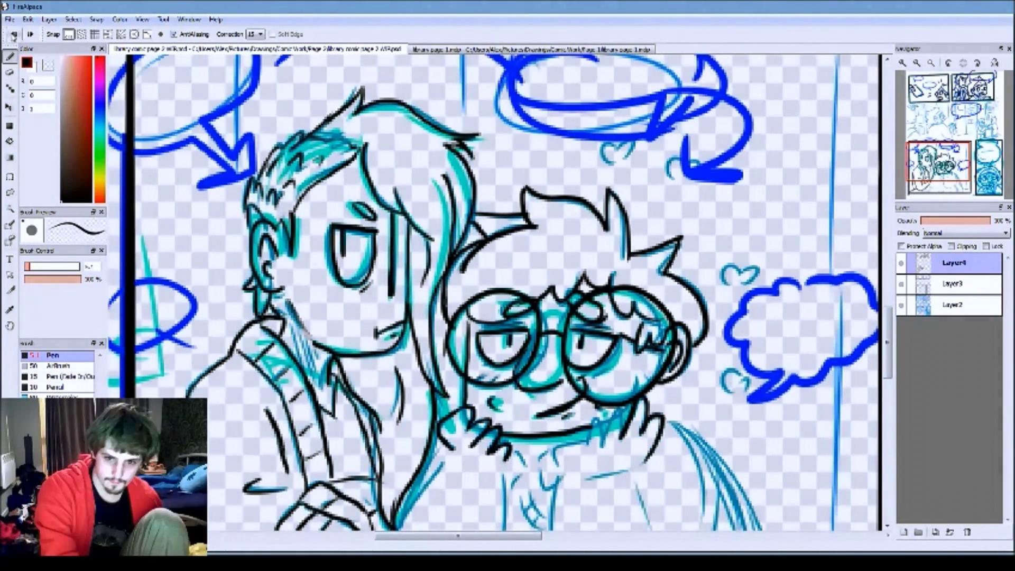
{"action": "left_click_drag", "start_coordinate": [589, 411], "coordinate": [621, 456]}
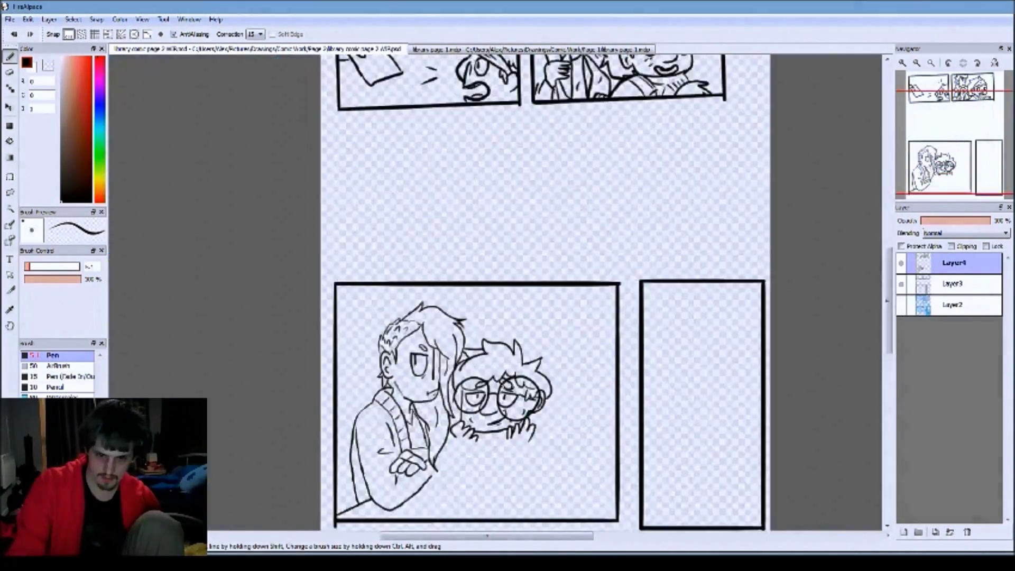
- Ink the shorter character's raised forearm and sleeve next to the long-haired character, down to the elbow
{"action": "left_click_drag", "start_coordinate": [264, 407], "coordinate": [379, 439]}
{"action": "left_click_drag", "start_coordinate": [484, 352], "coordinate": [365, 500]}
{"action": "left_click_drag", "start_coordinate": [425, 336], "coordinate": [380, 423]}
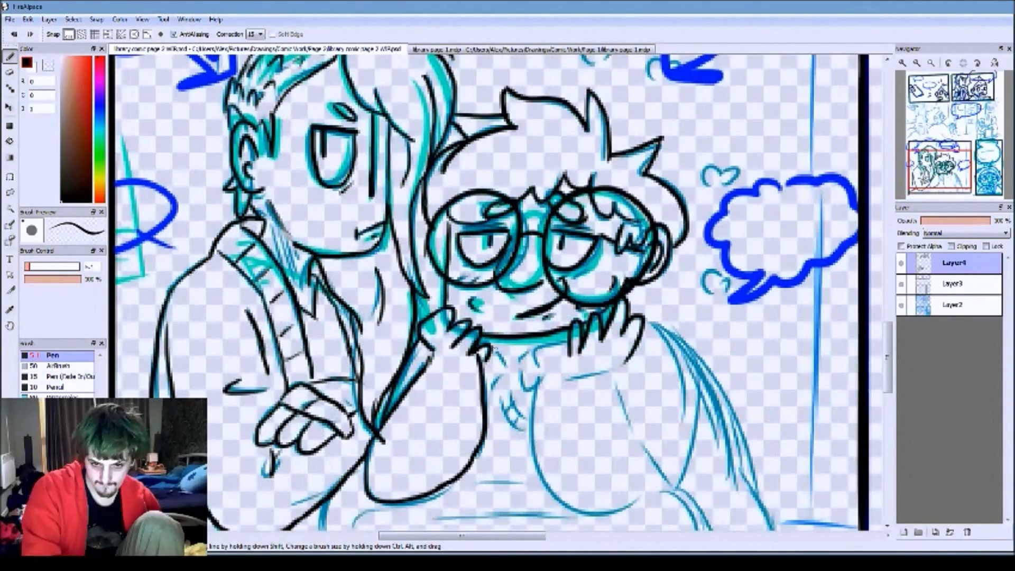
{"action": "left_click_drag", "start_coordinate": [483, 357], "coordinate": [497, 392]}
- Ink the shorter character's shoulder, back and other bent sleeve down to the elbow
{"action": "scroll", "coordinate": [447, 389], "scroll_direction": "down", "scroll_amount": 2}
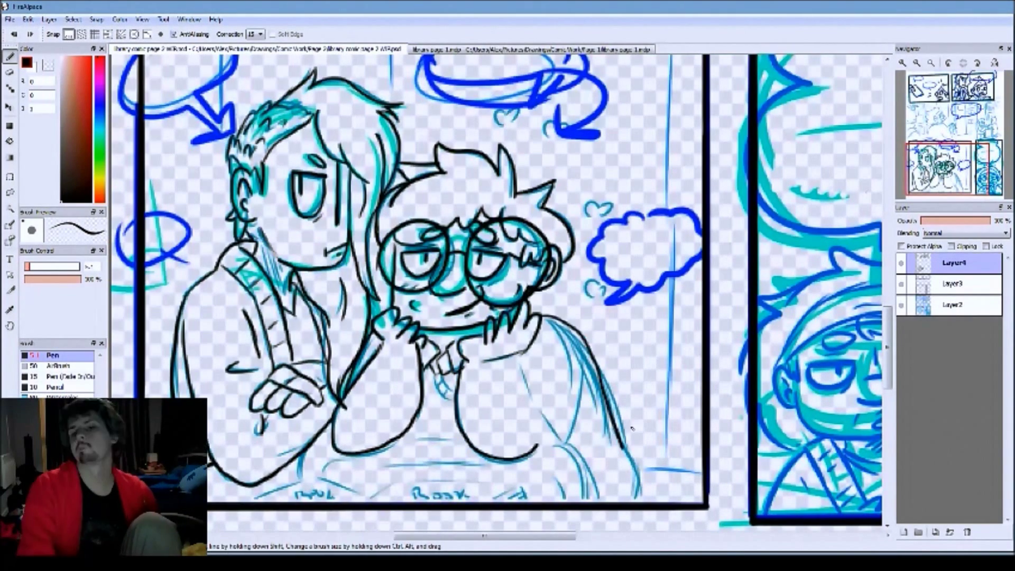
{"action": "left_click_drag", "start_coordinate": [633, 430], "coordinate": [643, 500]}
{"action": "left_click_drag", "start_coordinate": [524, 360], "coordinate": [534, 444]}
{"action": "left_click_drag", "start_coordinate": [581, 339], "coordinate": [547, 405]}
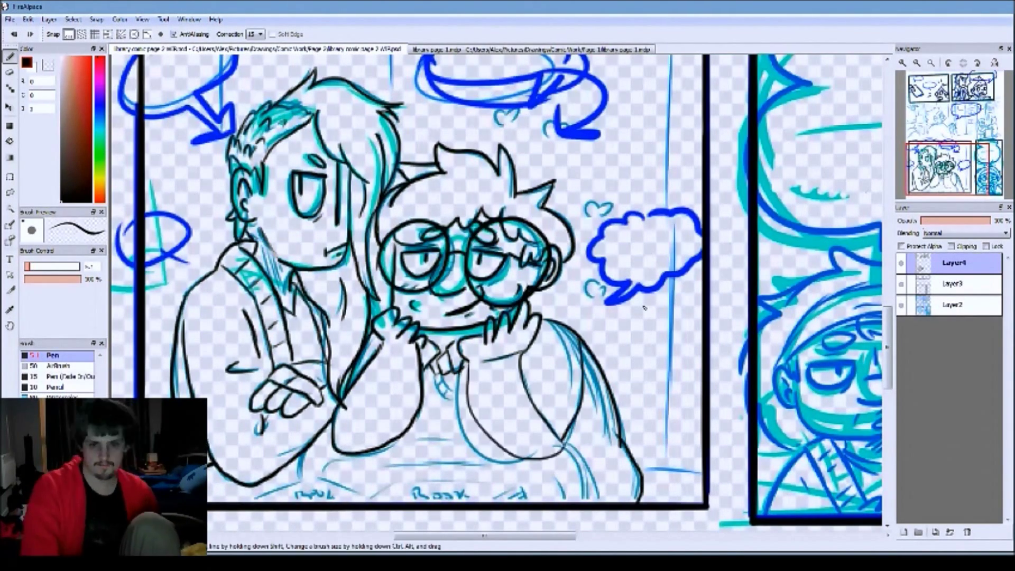
{"action": "left_click_drag", "start_coordinate": [529, 365], "coordinate": [518, 420]}
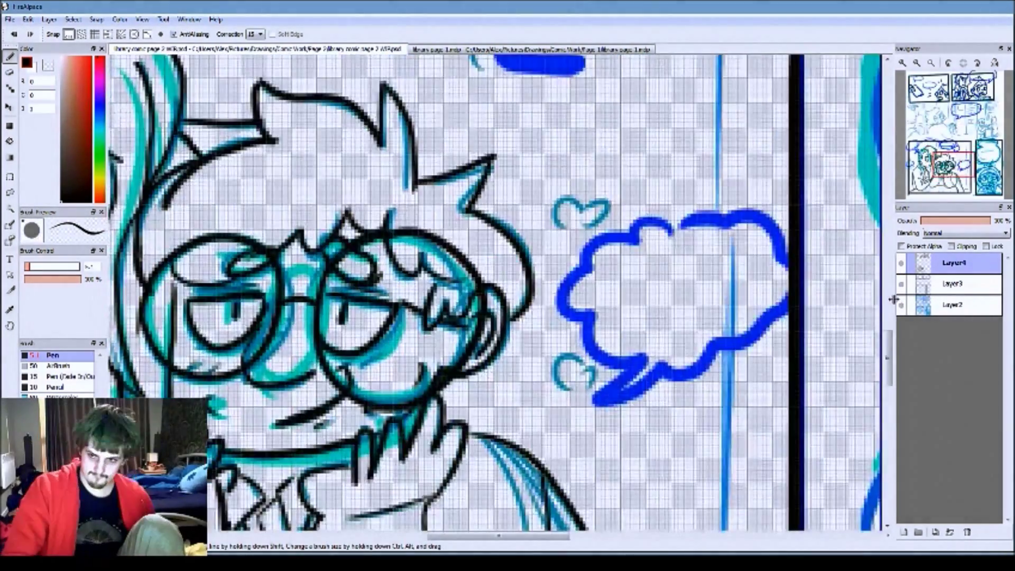
- Erase the glasses rim where it overlaps the shorter character's hair and ear, toggling the sketch layer's visibility to check the lines
{"action": "left_click", "coordinate": [901, 304]}
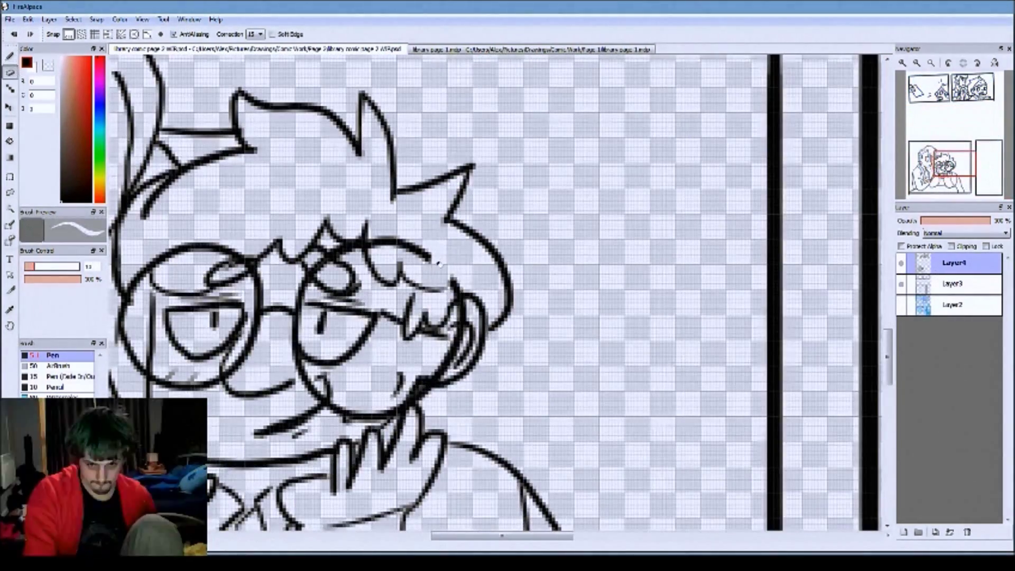
{"action": "left_click", "coordinate": [902, 304]}
{"action": "left_click_drag", "start_coordinate": [418, 275], "coordinate": [433, 392]}
{"action": "left_click", "coordinate": [901, 305]}
{"action": "left_click", "coordinate": [28, 267]}
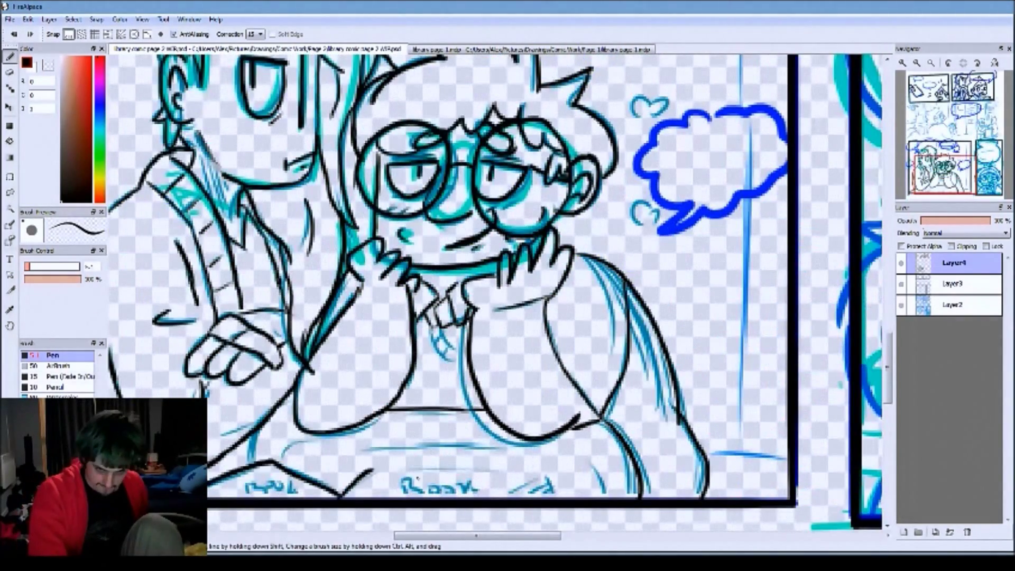
- Ink the hair, headband, ears and facial features of the character in the narrow lower panel
{"action": "scroll", "coordinate": [423, 465], "scroll_direction": "down", "scroll_amount": 5}
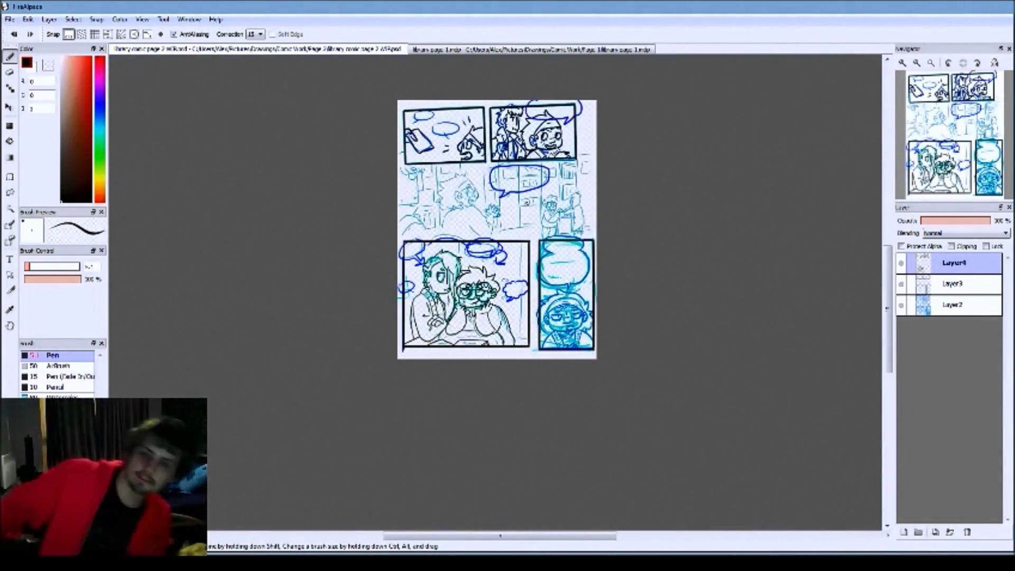
{"action": "scroll", "coordinate": [545, 333], "scroll_direction": "up", "scroll_amount": 5}
{"action": "left_click_drag", "start_coordinate": [503, 222], "coordinate": [429, 265]}
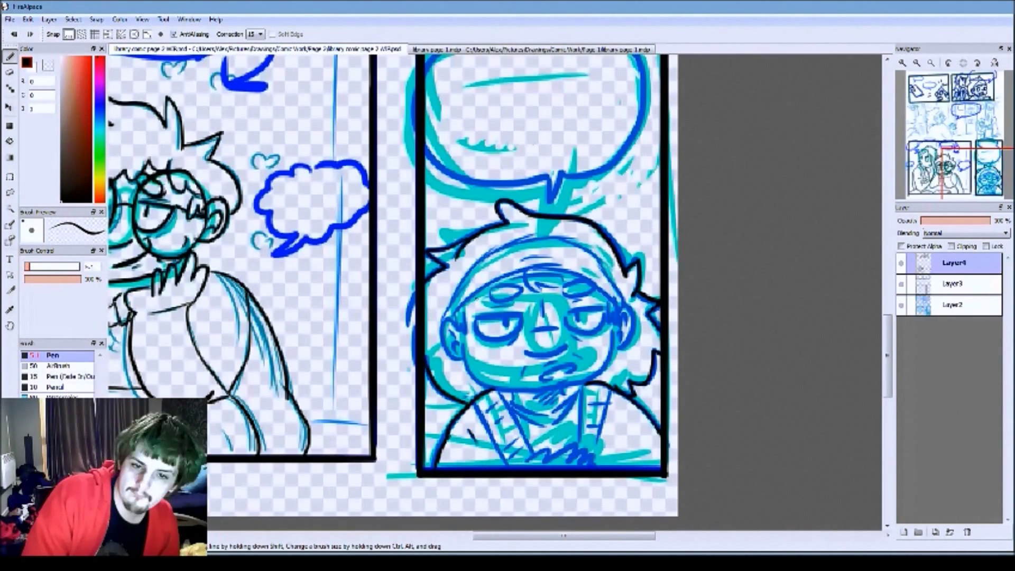
{"action": "left_click_drag", "start_coordinate": [445, 315], "coordinate": [608, 265]}
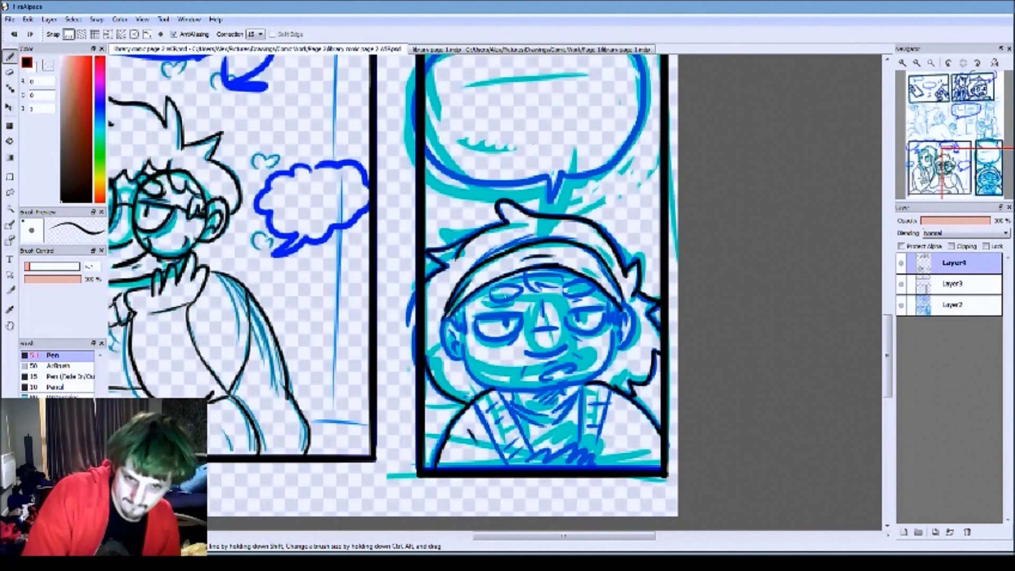
{"action": "left_click_drag", "start_coordinate": [623, 313], "coordinate": [628, 329]}
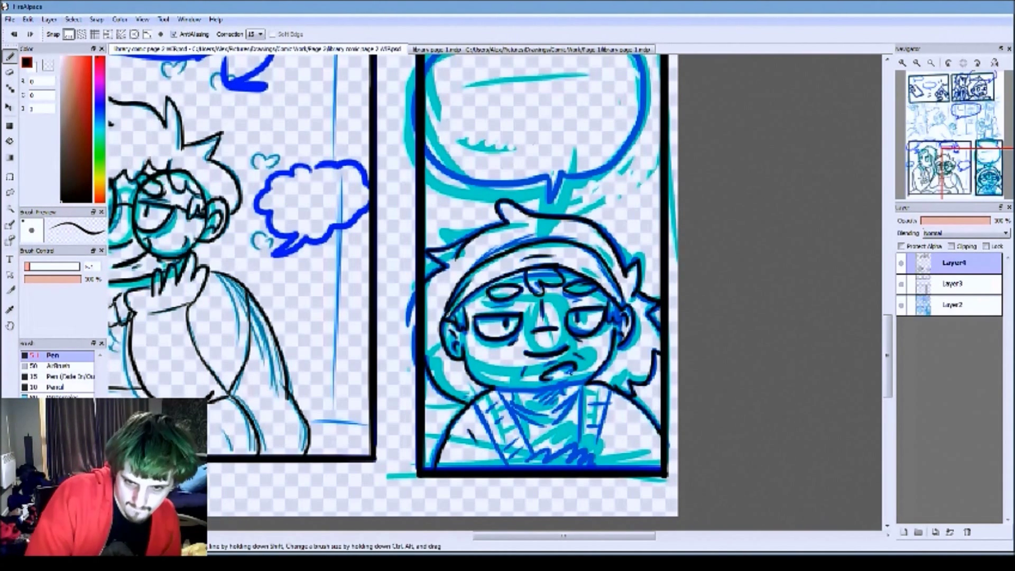
- Ink the headband character's shirt collar and hand, checking the design against the page 1 document
{"action": "left_click", "coordinate": [425, 48]}
{"action": "left_click", "coordinate": [254, 49]}
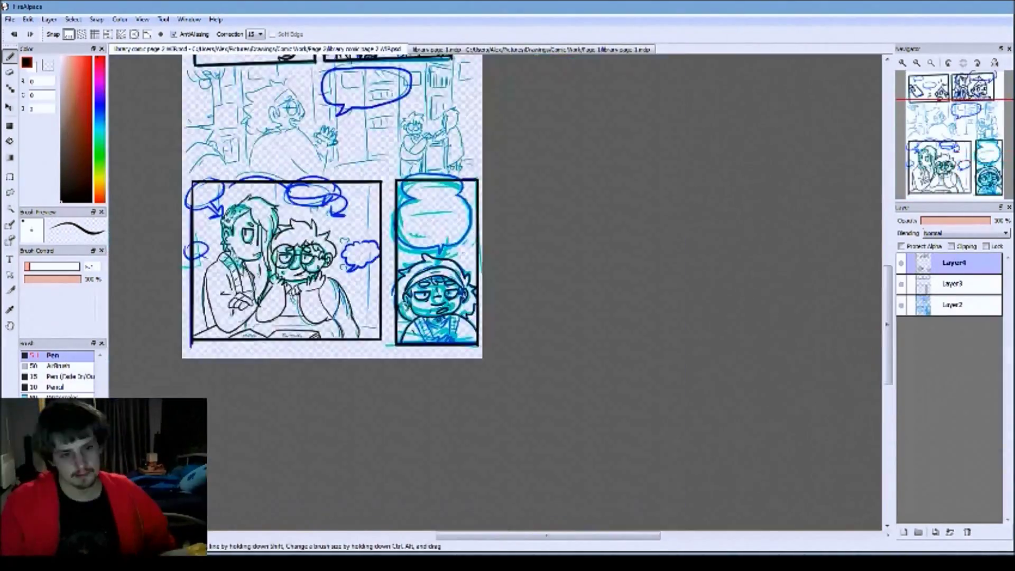
{"action": "left_click", "coordinate": [424, 48]}
{"action": "left_click", "coordinate": [253, 49]}
{"action": "left_click_drag", "start_coordinate": [402, 469], "coordinate": [497, 476]}
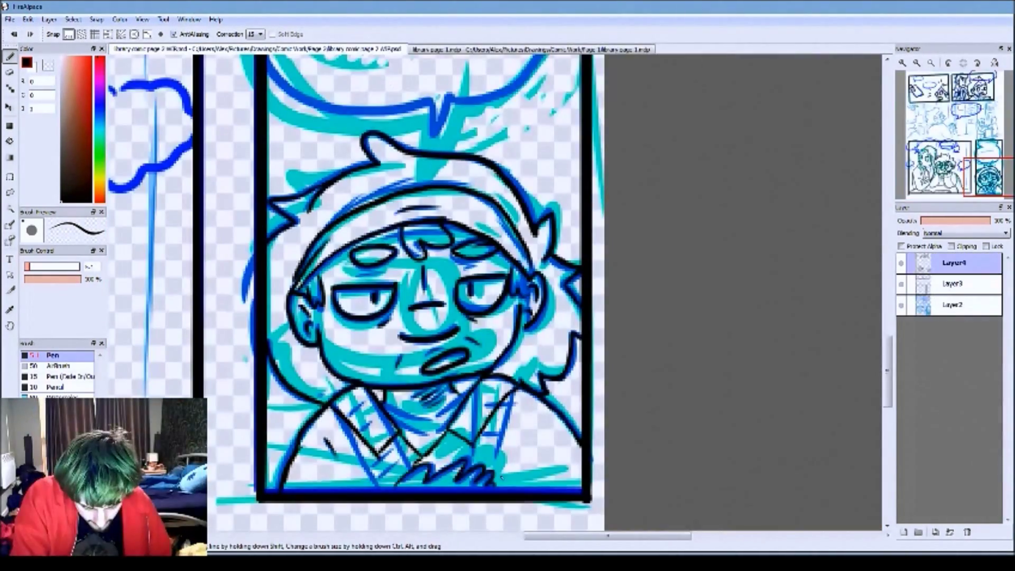
- Hide the sketch layer and ink small spots on the headband character's shirt and collar, using page 1 as reference
{"action": "left_click", "coordinate": [902, 305]}
{"action": "left_click", "coordinate": [425, 49]}
{"action": "left_click", "coordinate": [254, 48]}
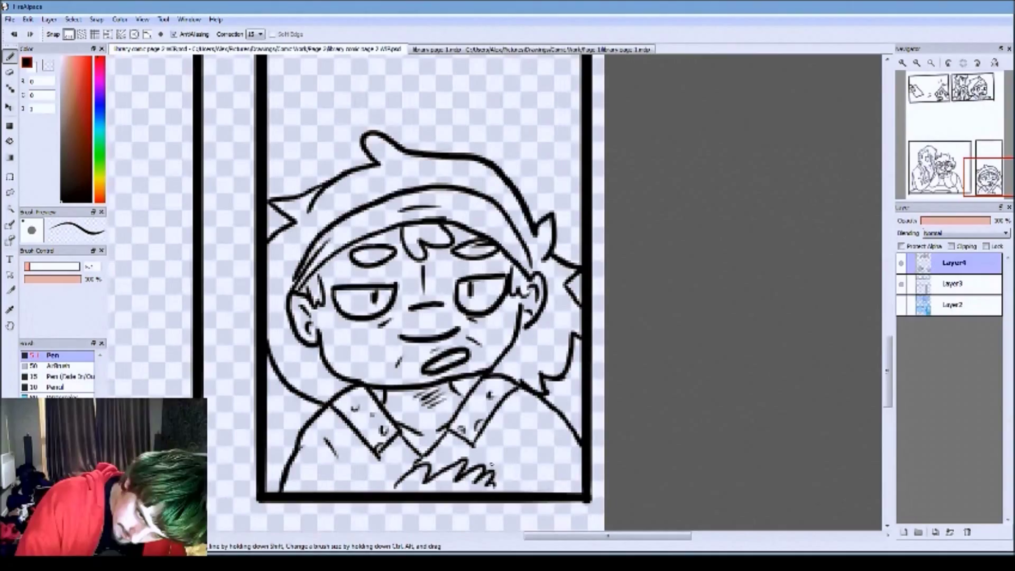
{"action": "scroll", "coordinate": [538, 398], "scroll_direction": "down", "scroll_amount": 3}
{"action": "scroll", "coordinate": [537, 398], "scroll_direction": "up", "scroll_amount": 4}
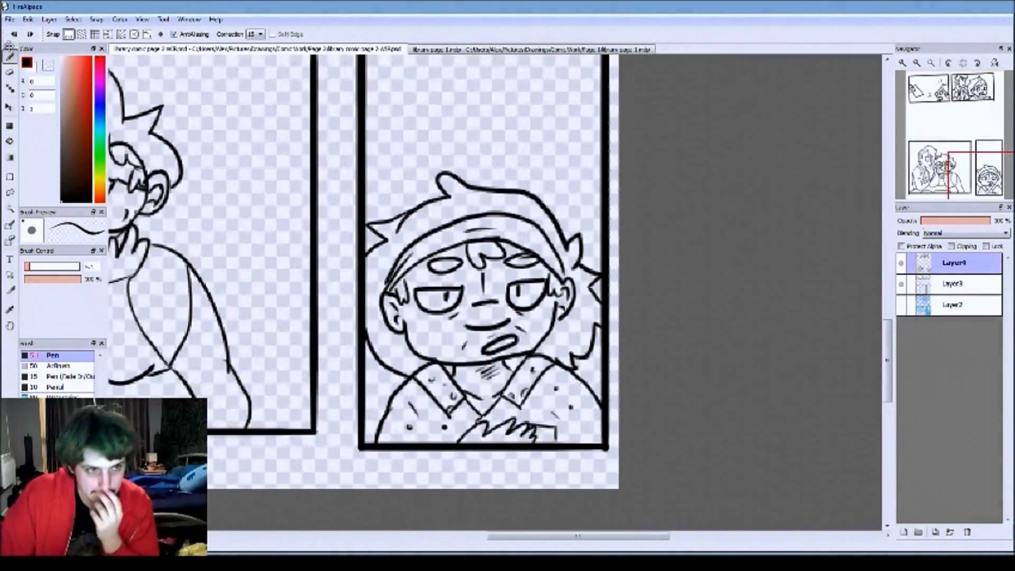
- Show the sketch layer and ink the hair and face of the cropped figure at the middle panel's left edge
{"action": "scroll", "coordinate": [286, 249], "scroll_direction": "down", "scroll_amount": 8}
{"action": "left_click", "coordinate": [902, 305]}
{"action": "scroll", "coordinate": [277, 230], "scroll_direction": "up", "scroll_amount": 8}
{"action": "scroll", "coordinate": [431, 228], "scroll_direction": "down", "scroll_amount": 5}
{"action": "scroll", "coordinate": [431, 317], "scroll_direction": "up", "scroll_amount": 8}
{"action": "scroll", "coordinate": [558, 170], "scroll_direction": "down", "scroll_amount": 5}
{"action": "scroll", "coordinate": [557, 170], "scroll_direction": "up", "scroll_amount": 3}
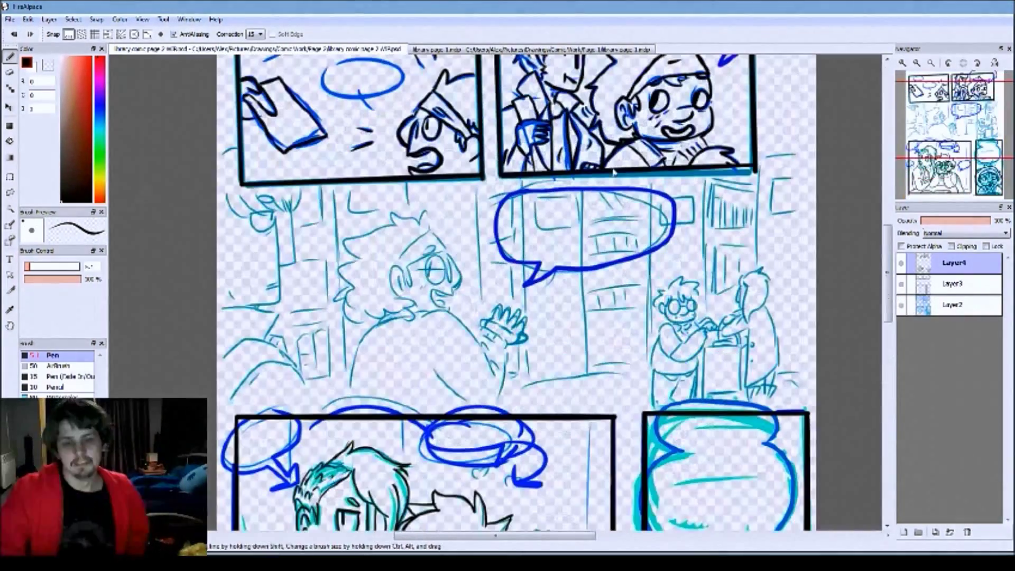
{"action": "scroll", "coordinate": [259, 219], "scroll_direction": "up", "scroll_amount": 2}
{"action": "left_click_drag", "start_coordinate": [281, 222], "coordinate": [288, 391]}
{"action": "left_click_drag", "start_coordinate": [288, 328], "coordinate": [228, 392]}
- Ink the collar, shoulder and arm of the cropped figure at the middle panel's left edge
{"action": "scroll", "coordinate": [259, 461], "scroll_direction": "down", "scroll_amount": 5}
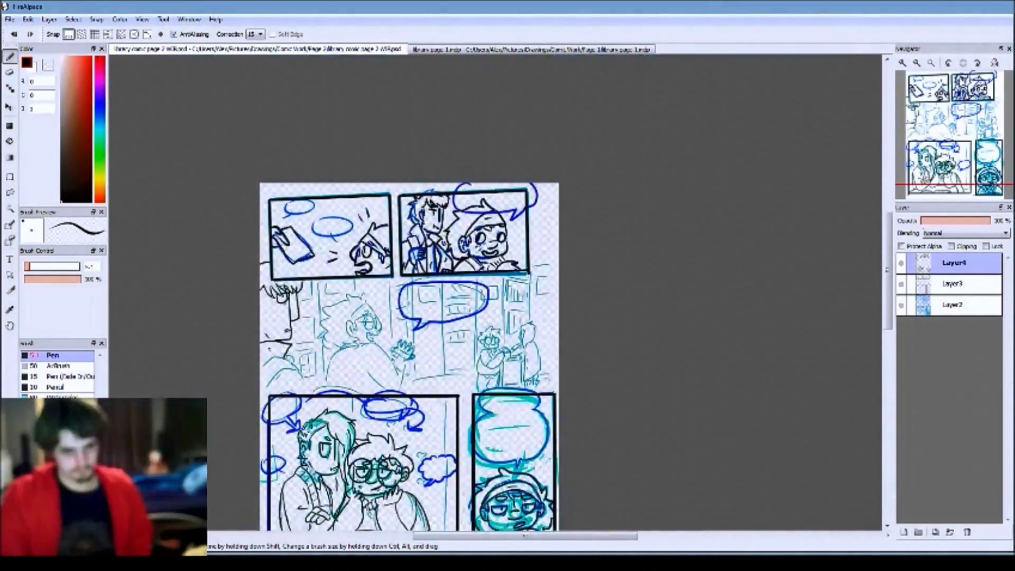
{"action": "scroll", "coordinate": [317, 380], "scroll_direction": "up", "scroll_amount": 4}
{"action": "left_click_drag", "start_coordinate": [259, 352], "coordinate": [352, 418]}
{"action": "left_click_drag", "start_coordinate": [260, 401], "coordinate": [408, 507]}
{"action": "left_click_drag", "start_coordinate": [365, 344], "coordinate": [418, 413]}
{"action": "left_click_drag", "start_coordinate": [323, 428], "coordinate": [349, 447]}
{"action": "scroll", "coordinate": [434, 378], "scroll_direction": "down", "scroll_amount": 2}
{"action": "scroll", "coordinate": [434, 379], "scroll_direction": "down", "scroll_amount": 5}
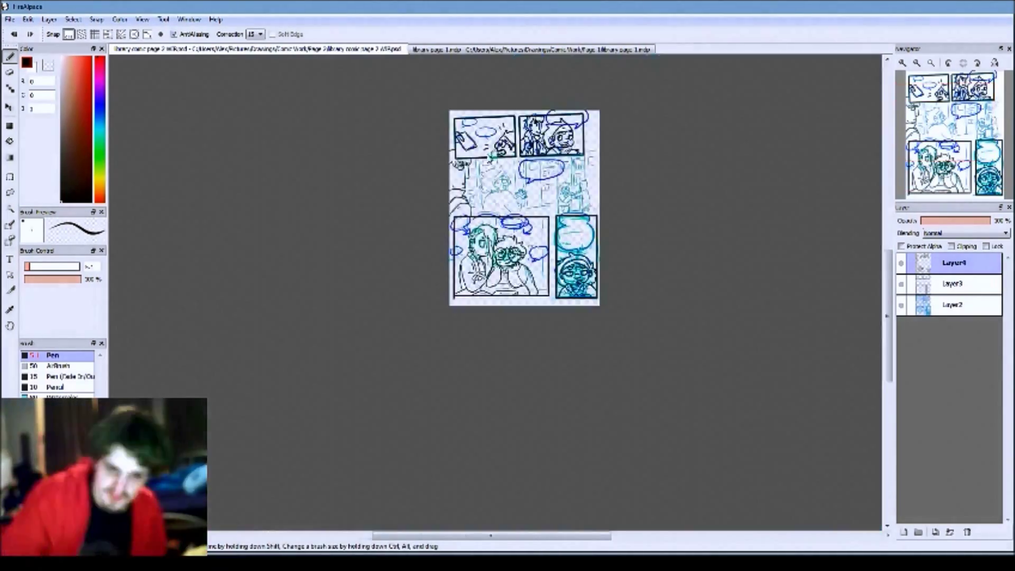
- Ink the spiky hair, headband, ear, eye and open mouth of the large character in the middle panel
{"action": "scroll", "coordinate": [392, 172], "scroll_direction": "up", "scroll_amount": 6}
{"action": "mouse_move", "coordinate": [459, 147]}
{"action": "left_mouse_down"}
{"action": "mouse_move", "coordinate": [357, 194]}
{"action": "mouse_move", "coordinate": [489, 150]}
{"action": "left_mouse_up"}
{"action": "left_click_drag", "start_coordinate": [447, 179], "coordinate": [471, 168]}
{"action": "mouse_move", "coordinate": [425, 204]}
{"action": "left_mouse_down"}
{"action": "mouse_move", "coordinate": [420, 232]}
{"action": "mouse_move", "coordinate": [399, 253]}
{"action": "left_mouse_up"}
{"action": "scroll", "coordinate": [402, 251], "scroll_direction": "down", "scroll_amount": 5}
{"action": "scroll", "coordinate": [455, 248], "scroll_direction": "up", "scroll_amount": 6}
{"action": "left_click_drag", "start_coordinate": [468, 312], "coordinate": [529, 397]}
{"action": "scroll", "coordinate": [529, 397], "scroll_direction": "down", "scroll_amount": 4}
{"action": "scroll", "coordinate": [564, 335], "scroll_direction": "up", "scroll_amount": 5}
{"action": "left_click_drag", "start_coordinate": [585, 225], "coordinate": [534, 318]}
{"action": "left_click_drag", "start_coordinate": [463, 236], "coordinate": [479, 233]}
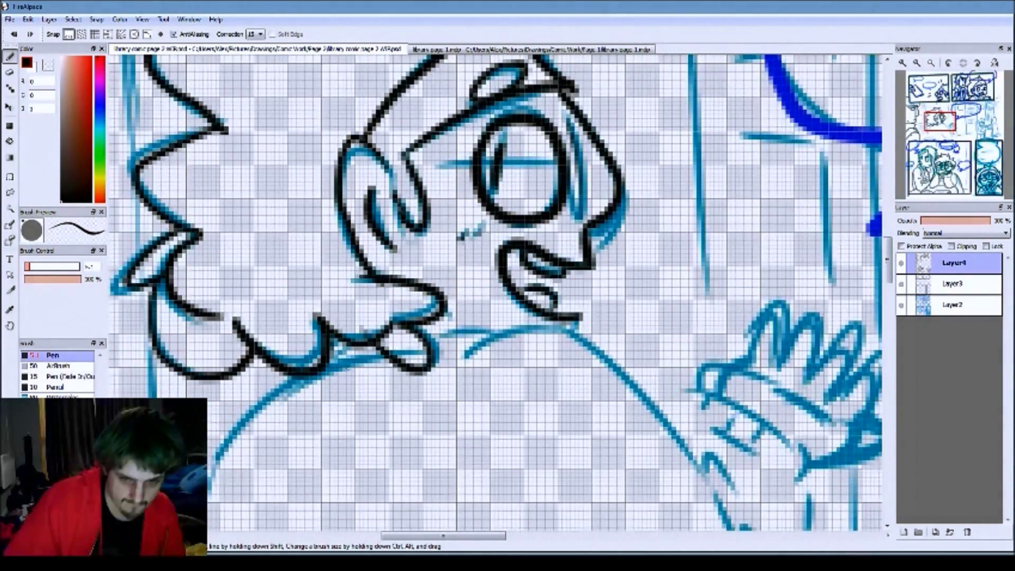
- Ink the large middle-panel character's back, shoulder, bent sleeve and raised hand
{"action": "scroll", "coordinate": [341, 366], "scroll_direction": "down", "scroll_amount": 3}
{"action": "left_click_drag", "start_coordinate": [328, 365], "coordinate": [291, 500]}
{"action": "left_click_drag", "start_coordinate": [384, 347], "coordinate": [489, 401]}
{"action": "left_click_drag", "start_coordinate": [439, 344], "coordinate": [492, 402]}
{"action": "left_click_drag", "start_coordinate": [418, 434], "coordinate": [523, 415]}
{"action": "left_click_drag", "start_coordinate": [476, 370], "coordinate": [529, 396]}
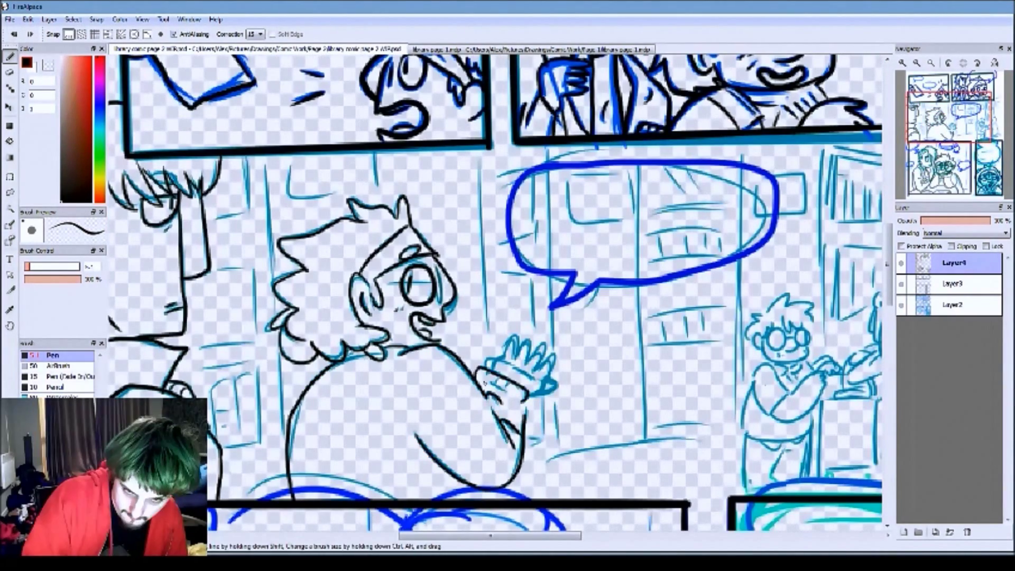
- Touch up the line art of the book beside the shorter character's elbow in the large lower panel
{"action": "scroll", "coordinate": [498, 296], "scroll_direction": "down", "scroll_amount": 4}
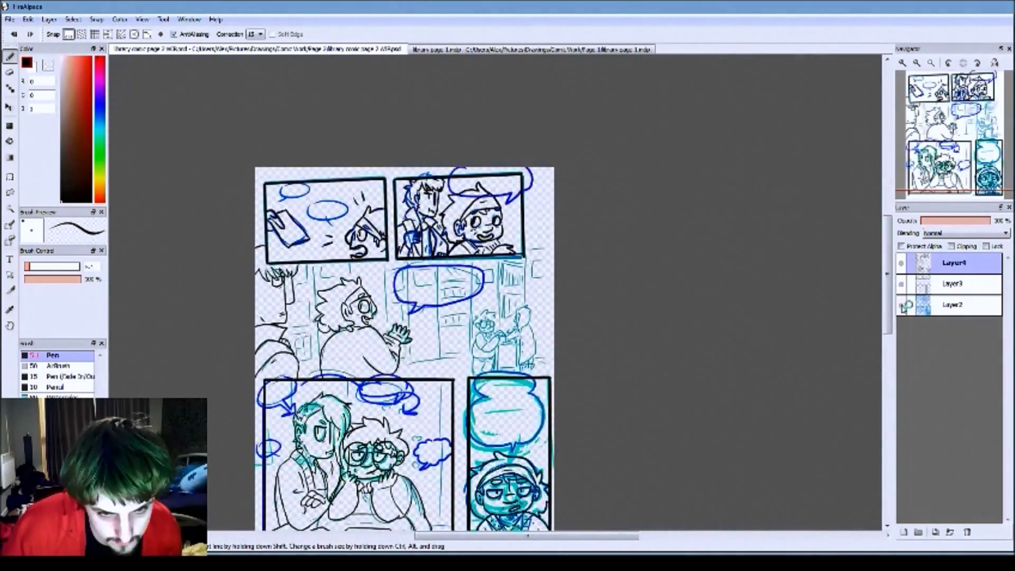
{"action": "scroll", "coordinate": [497, 297], "scroll_direction": "up", "scroll_amount": 2}
{"action": "scroll", "coordinate": [370, 318], "scroll_direction": "down", "scroll_amount": 2}
{"action": "scroll", "coordinate": [227, 528], "scroll_direction": "up", "scroll_amount": 2}
{"action": "left_click", "coordinate": [9, 72]}
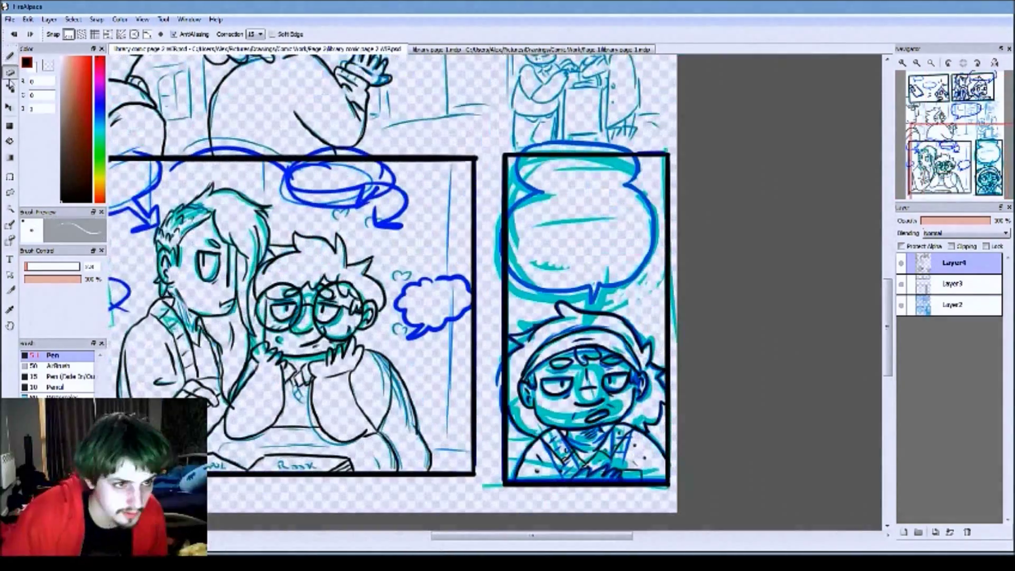
{"action": "left_click", "coordinate": [10, 55]}
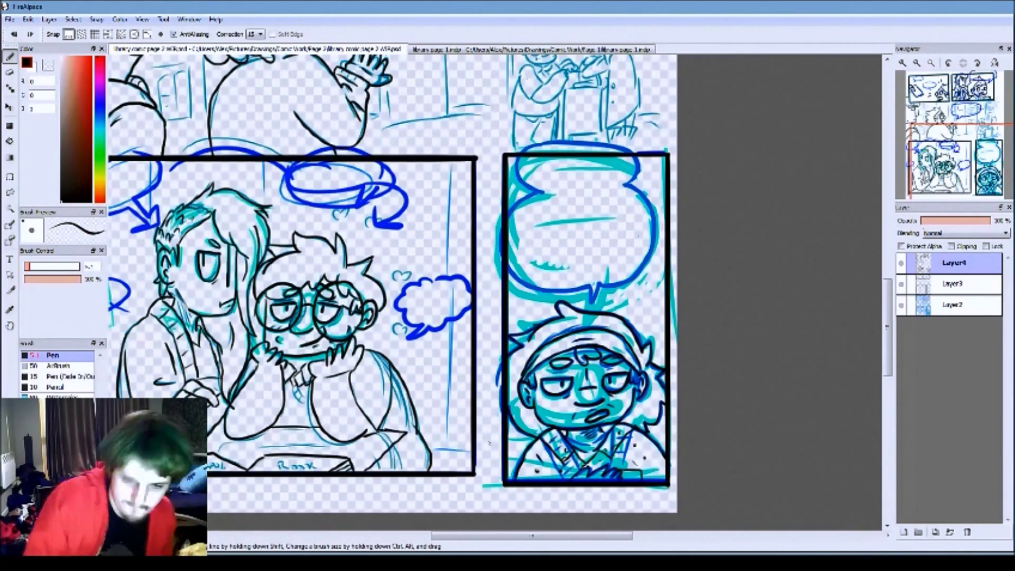
- Ink the small glasses-wearing character's body, folded arm, face and hair in the middle panel's background
{"action": "scroll", "coordinate": [391, 296], "scroll_direction": "down", "scroll_amount": 3}
{"action": "scroll", "coordinate": [486, 286], "scroll_direction": "up", "scroll_amount": 3}
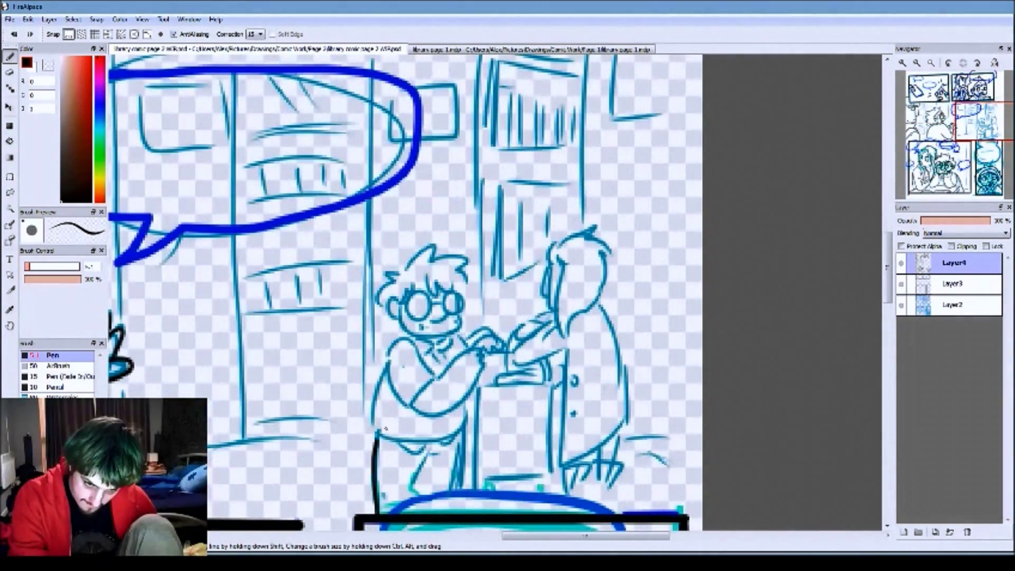
{"action": "mouse_move", "coordinate": [418, 336]}
{"action": "left_mouse_down"}
{"action": "mouse_move", "coordinate": [388, 407]}
{"action": "mouse_move", "coordinate": [478, 365]}
{"action": "left_mouse_up"}
{"action": "left_click_drag", "start_coordinate": [404, 334], "coordinate": [466, 320]}
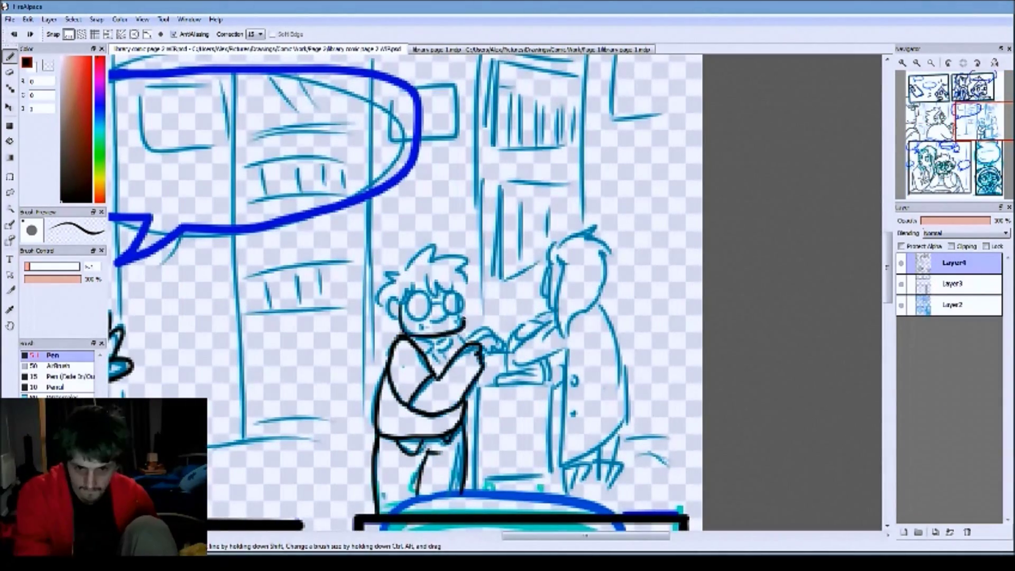
{"action": "mouse_move", "coordinate": [402, 275]}
{"action": "left_mouse_down"}
{"action": "mouse_move", "coordinate": [439, 246]}
{"action": "mouse_move", "coordinate": [470, 296]}
{"action": "left_mouse_up"}
- Ink the small long-haired character's head and long hair lock in the middle panel, undoing one stray stroke
{"action": "mouse_move", "coordinate": [605, 222]}
{"action": "left_mouse_down"}
{"action": "mouse_move", "coordinate": [560, 249]}
{"action": "mouse_move", "coordinate": [587, 343]}
{"action": "left_mouse_up"}
{"action": "key", "text": "ctrl+z"}
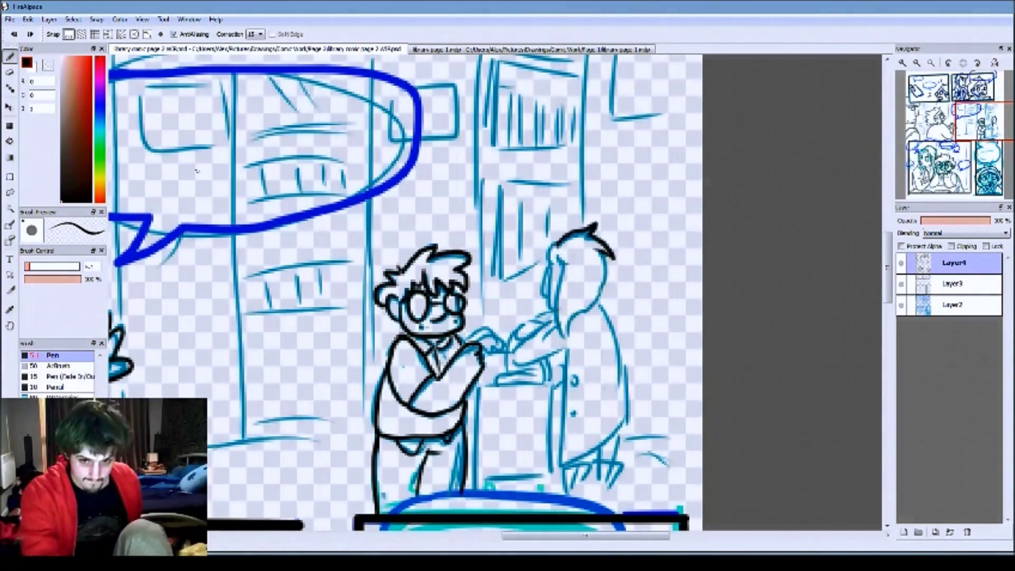
{"action": "scroll", "coordinate": [497, 296], "scroll_direction": "up", "scroll_amount": 2}
{"action": "left_click_drag", "start_coordinate": [595, 251], "coordinate": [587, 373]}
{"action": "left_click_drag", "start_coordinate": [568, 259], "coordinate": [584, 373]}
{"action": "left_click_drag", "start_coordinate": [676, 80], "coordinate": [668, 186]}
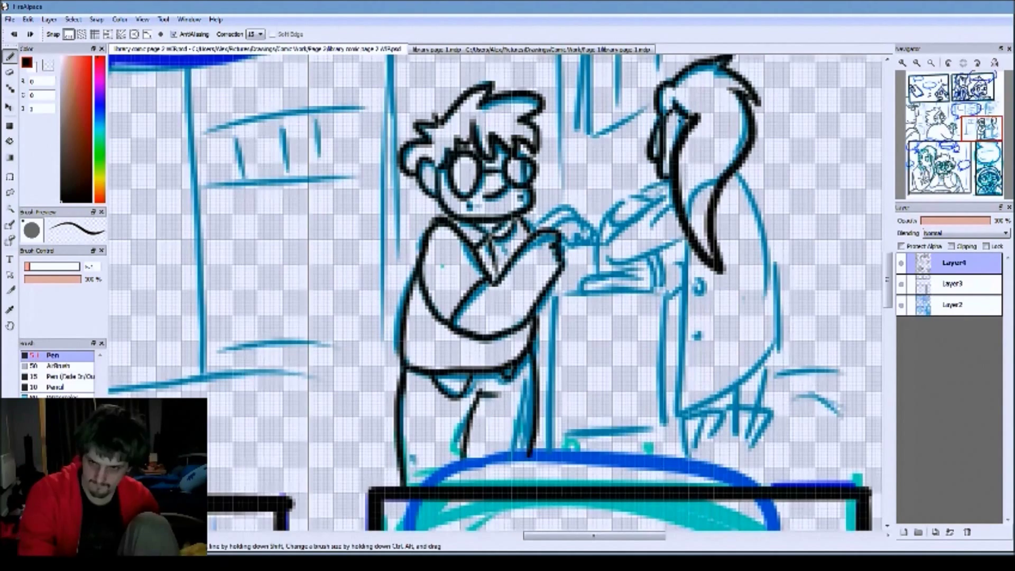
- Ink the small long-haired character's long coat with its two buttons
{"action": "scroll", "coordinate": [500, 297], "scroll_direction": "up", "scroll_amount": 2}
{"action": "mouse_move", "coordinate": [730, 230]}
{"action": "left_mouse_down"}
{"action": "mouse_move", "coordinate": [773, 391]}
{"action": "mouse_move", "coordinate": [669, 471]}
{"action": "left_mouse_up"}
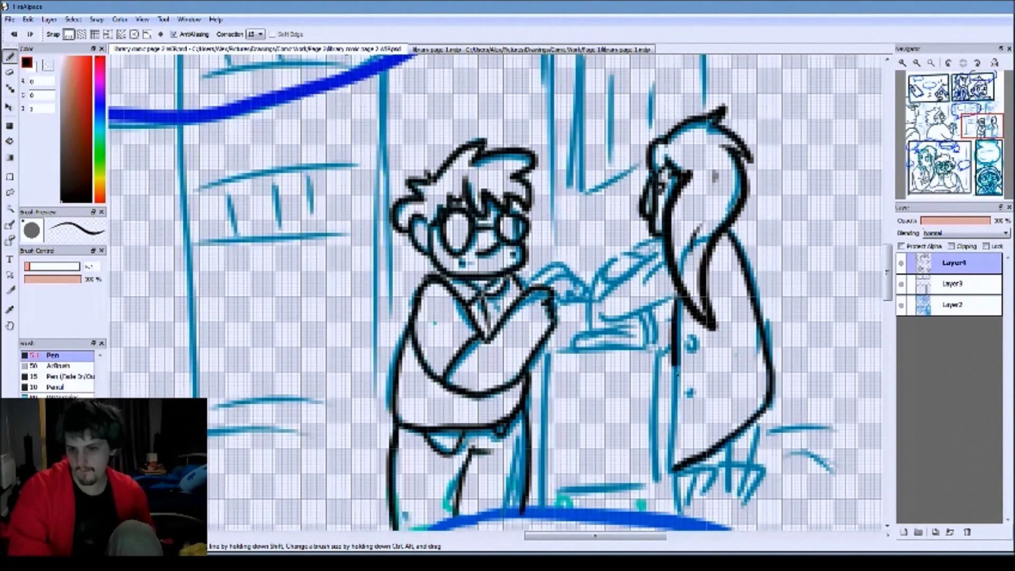
{"action": "left_click_drag", "start_coordinate": [682, 293], "coordinate": [669, 471]}
{"action": "left_click", "coordinate": [691, 344]}
{"action": "left_click", "coordinate": [694, 394]}
- Ink the book cart with its wheels and books, plus the two small characters' hands and arms above it
{"action": "mouse_move", "coordinate": [630, 315]}
{"action": "left_mouse_down"}
{"action": "mouse_move", "coordinate": [675, 297]}
{"action": "mouse_move", "coordinate": [664, 257]}
{"action": "left_mouse_up"}
{"action": "mouse_move", "coordinate": [544, 351]}
{"action": "left_mouse_down"}
{"action": "mouse_move", "coordinate": [544, 490]}
{"action": "mouse_move", "coordinate": [658, 481]}
{"action": "left_mouse_up"}
{"action": "left_click_drag", "start_coordinate": [656, 344], "coordinate": [659, 484]}
{"action": "left_click_drag", "start_coordinate": [550, 487], "coordinate": [661, 481]}
{"action": "left_click_drag", "start_coordinate": [656, 309], "coordinate": [654, 352]}
{"action": "left_click_drag", "start_coordinate": [529, 278], "coordinate": [582, 294]}
{"action": "left_click_drag", "start_coordinate": [656, 241], "coordinate": [614, 268]}
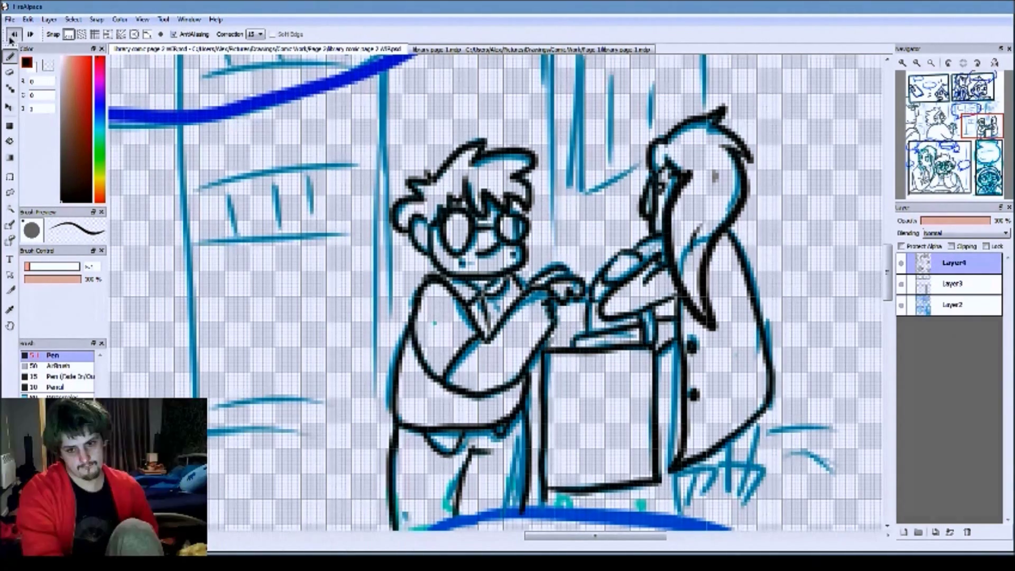
{"action": "left_click_drag", "start_coordinate": [561, 489], "coordinate": [558, 492]}
{"action": "left_click_drag", "start_coordinate": [632, 489], "coordinate": [629, 492]}
- Add a new layer below the character line art and ink the straight bookcase edges behind the two small characters
{"action": "scroll", "coordinate": [653, 184], "scroll_direction": "down", "scroll_amount": 6}
{"action": "scroll", "coordinate": [654, 183], "scroll_direction": "up", "scroll_amount": 3}
{"action": "key", "text": "ctrl+shift+n"}
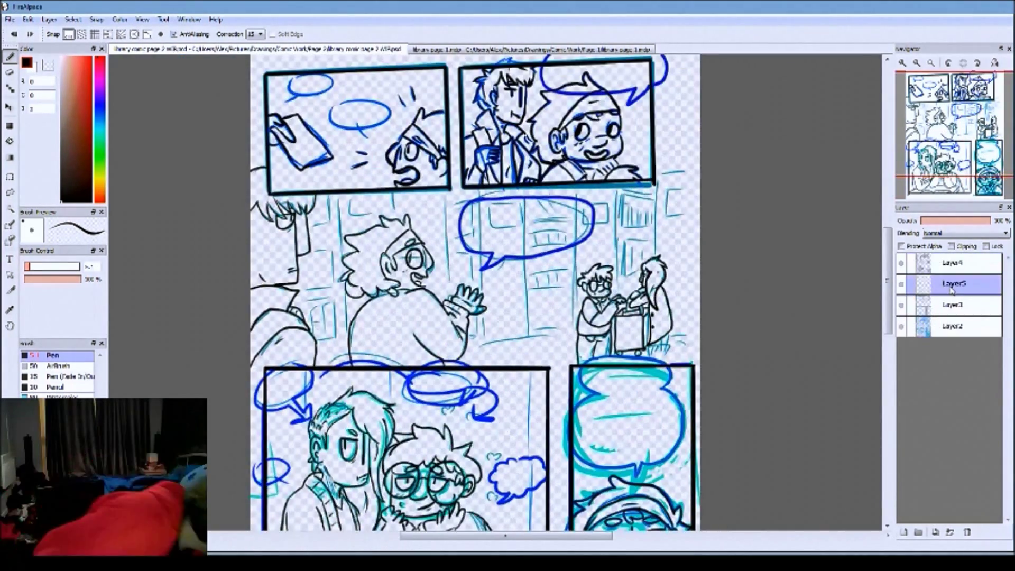
{"action": "left_click_drag", "start_coordinate": [538, 163], "coordinate": [539, 262]}
{"action": "mouse_move", "coordinate": [594, 215]}
{"action": "left_mouse_down"}
{"action": "mouse_move", "coordinate": [595, 312]}
{"action": "mouse_move", "coordinate": [535, 341]}
{"action": "left_mouse_up"}
{"action": "scroll", "coordinate": [559, 174], "scroll_direction": "up", "scroll_amount": 3}
{"action": "scroll", "coordinate": [559, 175], "scroll_direction": "down", "scroll_amount": 2}
- Ink the top and vertical edges of the bookcase beside the raised hand, plus the small rectangular signs
{"action": "left_click_drag", "start_coordinate": [329, 290], "coordinate": [422, 290]}
{"action": "left_click_drag", "start_coordinate": [329, 290], "coordinate": [329, 487]}
{"action": "left_click_drag", "start_coordinate": [419, 290], "coordinate": [419, 529]}
{"action": "scroll", "coordinate": [347, 478], "scroll_direction": "up", "scroll_amount": 1}
{"action": "key", "text": "ctrl+minus"}
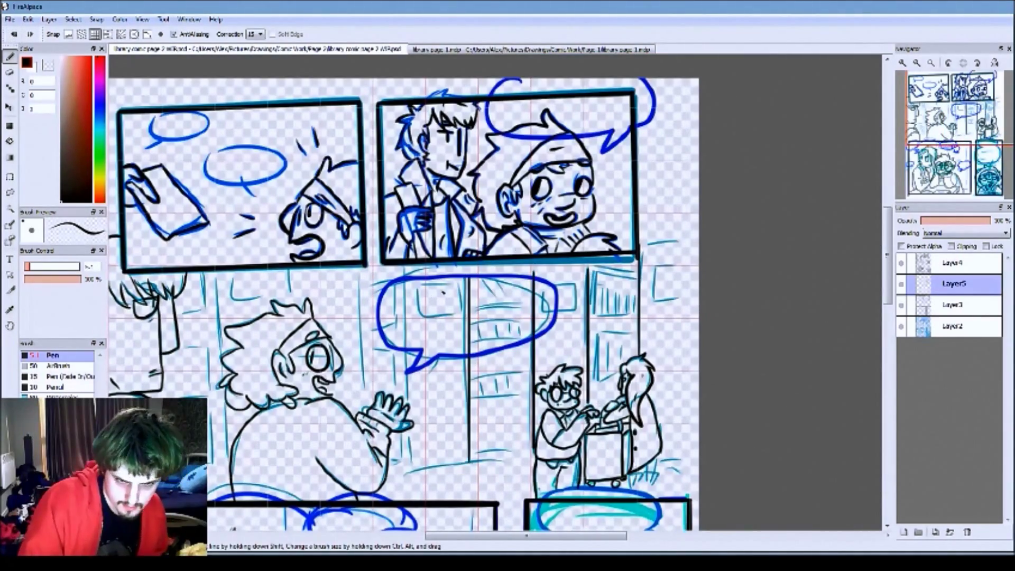
{"action": "key", "text": "ctrl+plus"}
{"action": "key", "text": "ctrl+minus"}
{"action": "key", "text": "ctrl+plus"}
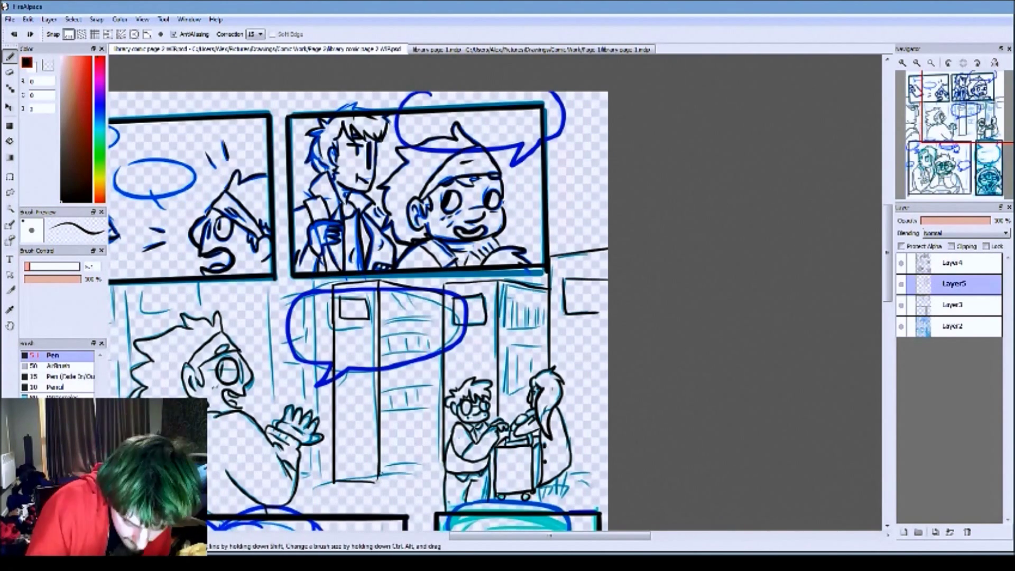
- Ink the small characters' legs and extend the book cart's sides on the character line art layer
{"action": "key", "text": "ctrl+plus"}
{"action": "key", "text": "e"}
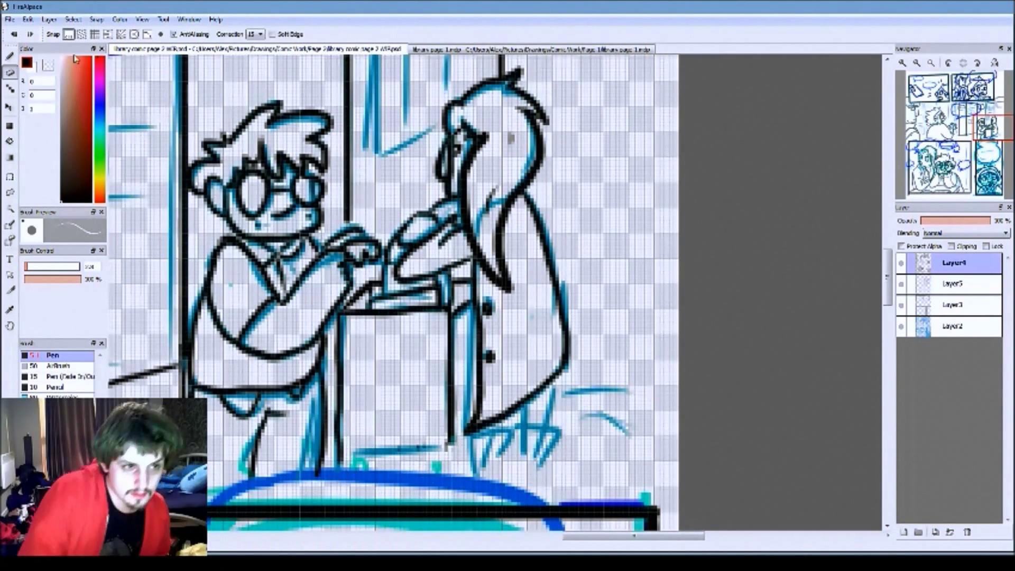
{"action": "key", "text": "b"}
{"action": "left_click_drag", "start_coordinate": [446, 427], "coordinate": [457, 498]}
{"action": "left_click_drag", "start_coordinate": [550, 381], "coordinate": [521, 503]}
{"action": "key", "text": "ctrl+plus"}
{"action": "scroll", "coordinate": [394, 297], "scroll_direction": "down", "scroll_amount": 3}
{"action": "left_click_drag", "start_coordinate": [529, 272], "coordinate": [507, 378]}
- Ink the shelf edges inside the background bookcases and merge the character line art with the bookcase layer
{"action": "key", "text": "ctrl+minus"}
{"action": "key", "text": "ctrl+minus"}
{"action": "key", "text": "ctrl+minus"}
{"action": "scroll", "coordinate": [370, 296], "scroll_direction": "down", "scroll_amount": 2}
{"action": "key", "text": "ctrl+plus"}
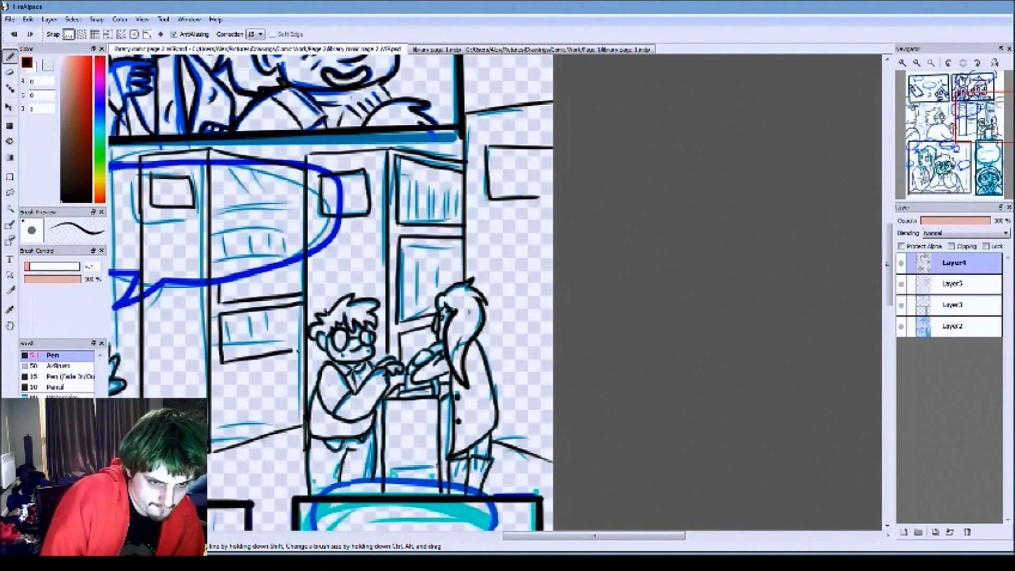
{"action": "key", "text": "ctrl+e"}
- Review the inked page with the blue sketch hidden and compare it with the page 1 document
{"action": "key", "text": "ctrl+minus"}
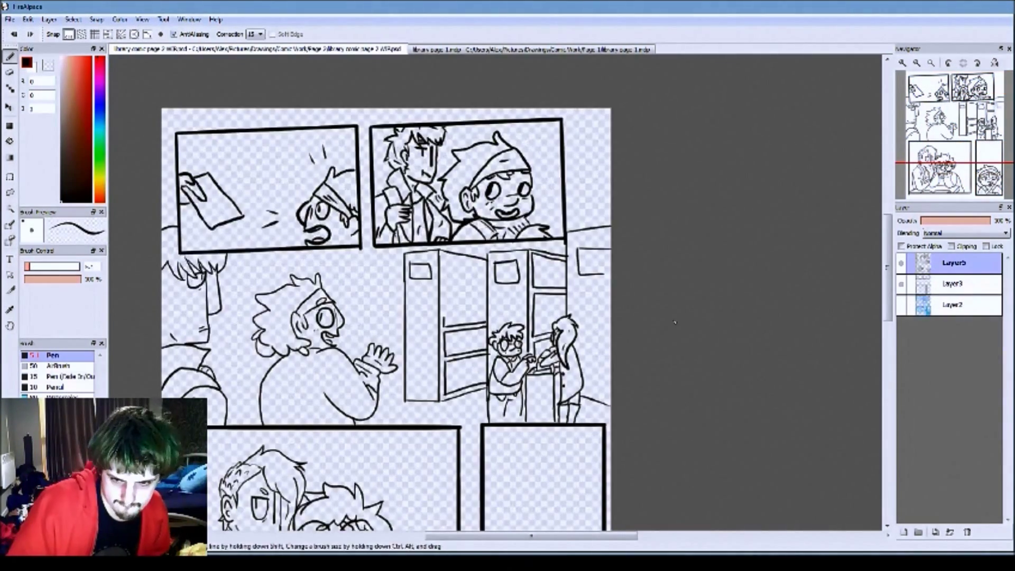
{"action": "key", "text": "ctrl+plus"}
{"action": "key", "text": "ctrl+plus"}
{"action": "key", "text": "ctrl+minus"}
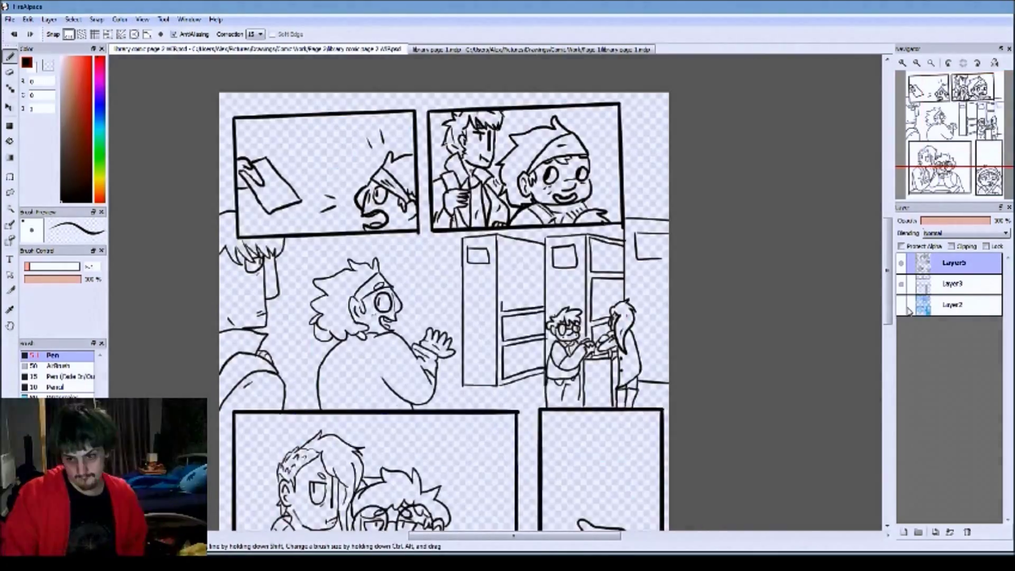
{"action": "key", "text": "ctrl+plus"}
{"action": "key", "text": "ctrl+plus"}
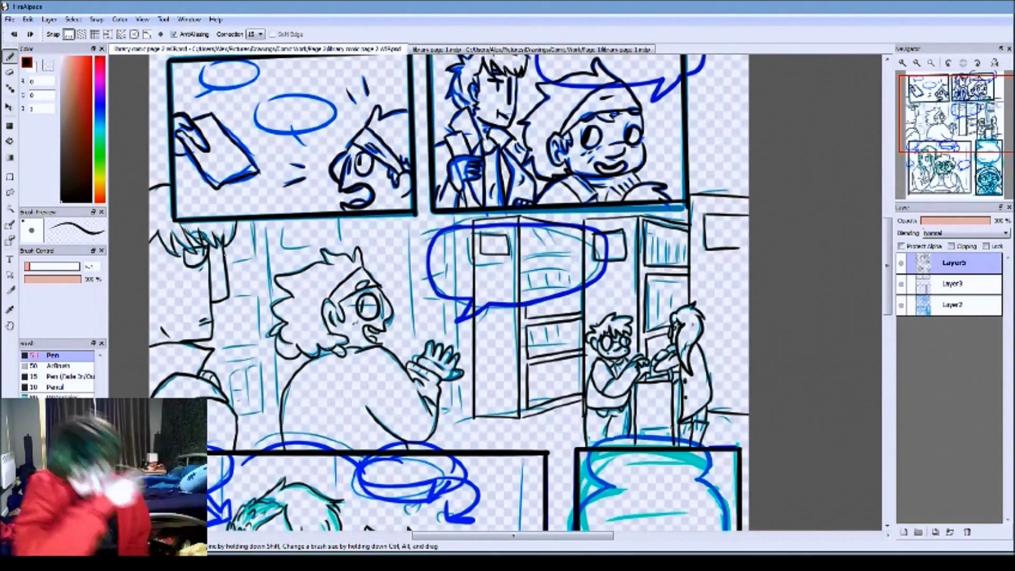
{"action": "key", "text": "ctrl+Tab"}
{"action": "key", "text": "ctrl+Tab"}
{"action": "key", "text": "ctrl+Tab"}
{"action": "key", "text": "ctrl+Tab"}
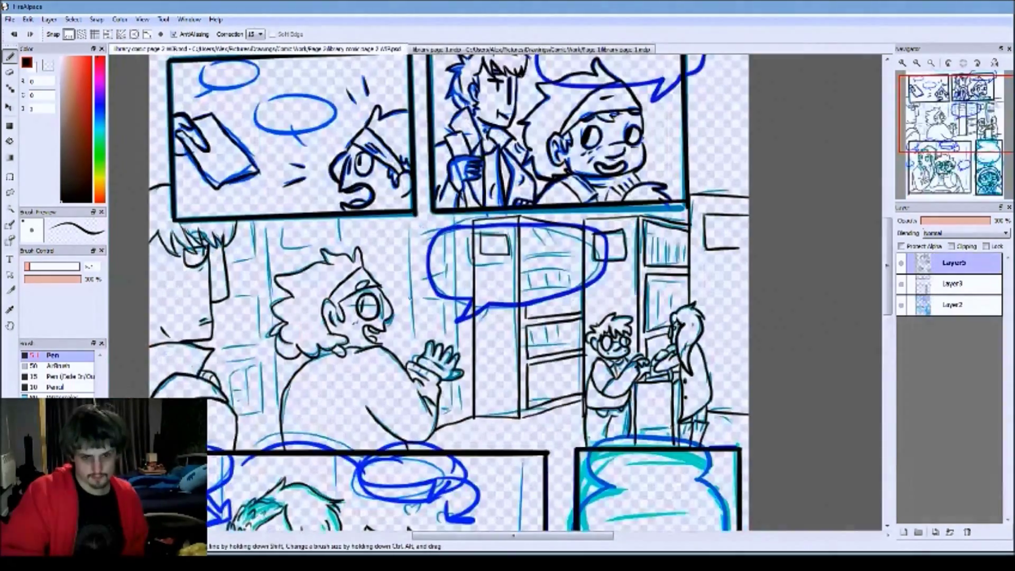
- Hide the blue sketch layer and ink rows of upright and leaning books on the bookcase shelves
{"action": "left_click", "coordinate": [901, 305]}
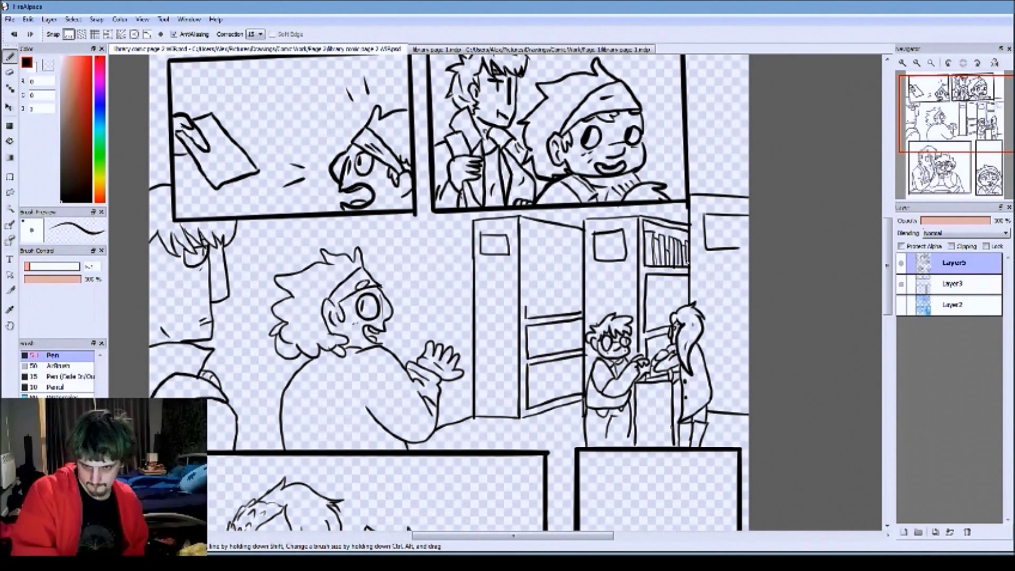
{"action": "key", "text": "ctrl+plus"}
{"action": "key", "text": "ctrl+plus"}
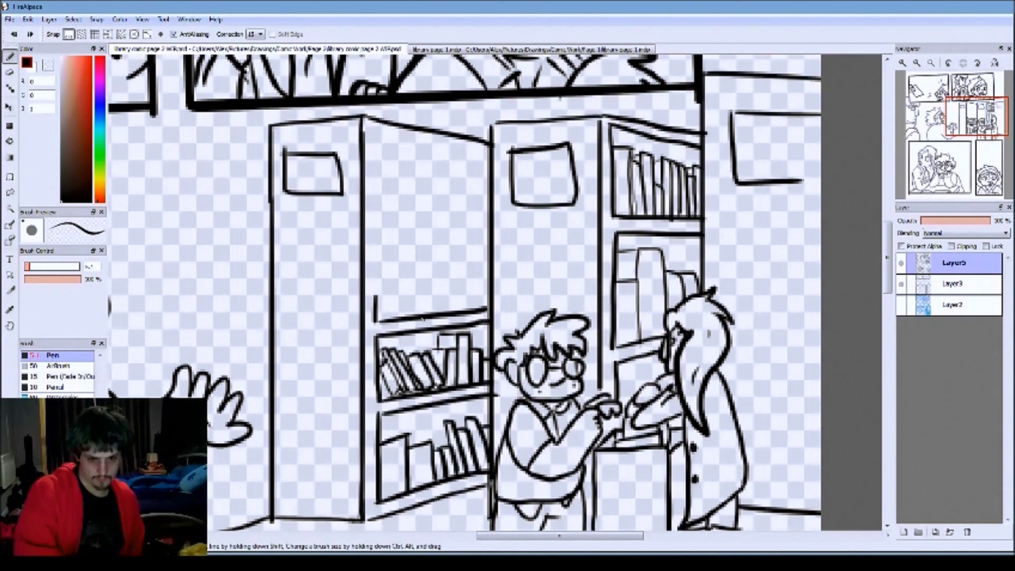
{"action": "left_click_drag", "start_coordinate": [726, 266], "coordinate": [537, 354]}
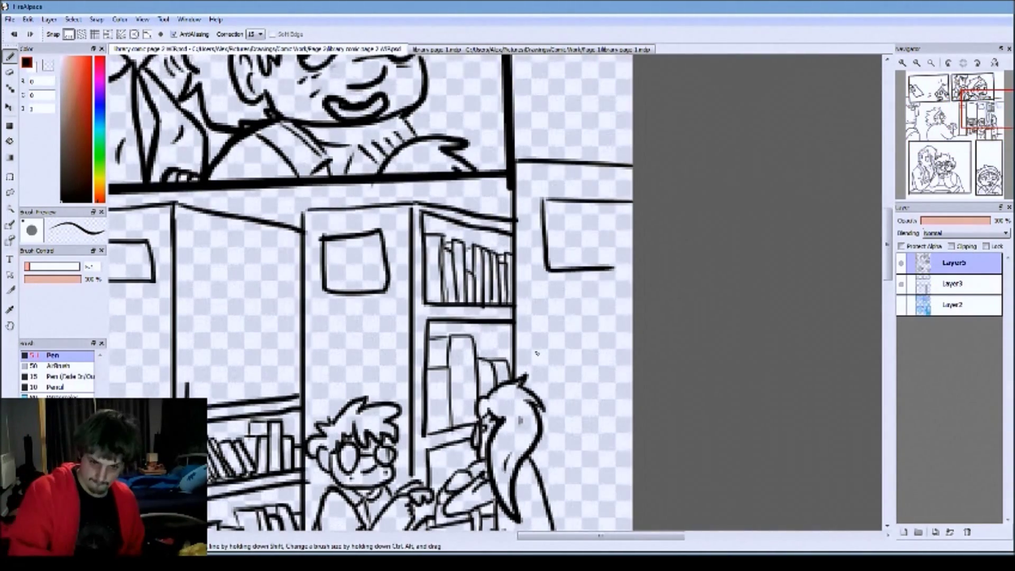
{"action": "scroll", "coordinate": [520, 418], "scroll_direction": "down", "scroll_amount": 3}
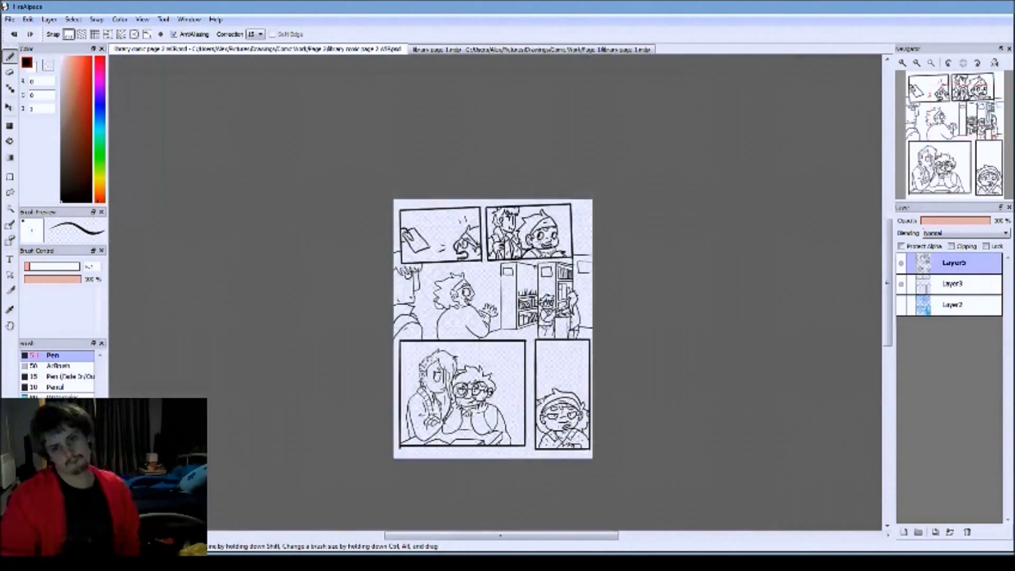
- Ink the remaining books, plus a thin wall line and diagonal strokes behind the curly-haired character
{"action": "scroll", "coordinate": [507, 423], "scroll_direction": "up", "scroll_amount": 2}
{"action": "key", "text": "e"}
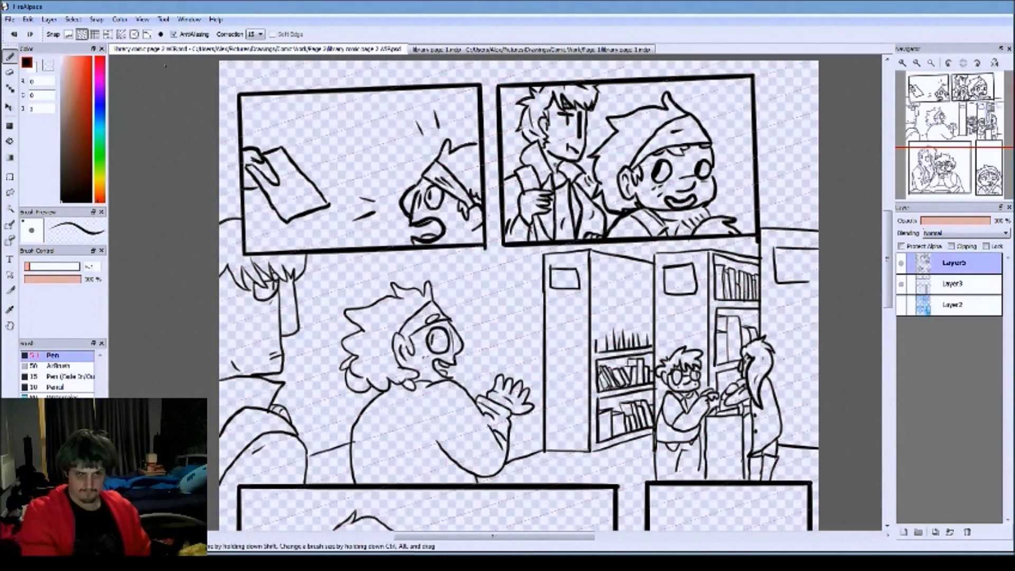
{"action": "scroll", "coordinate": [362, 404], "scroll_direction": "up", "scroll_amount": 2}
{"action": "scroll", "coordinate": [361, 404], "scroll_direction": "down", "scroll_amount": 3}
{"action": "scroll", "coordinate": [371, 413], "scroll_direction": "up", "scroll_amount": 2}
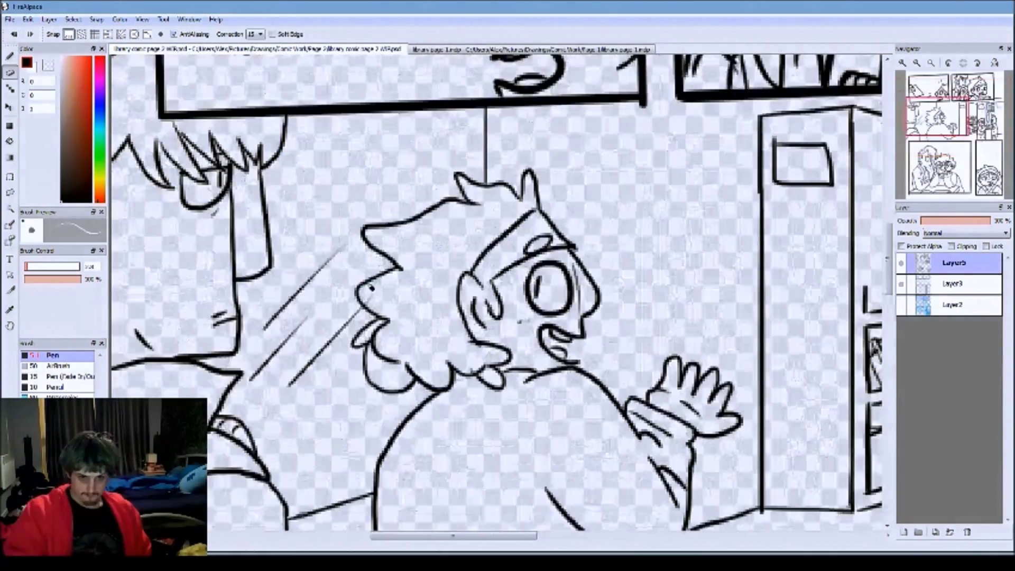
- Add a new layer above the line art and ink the two speech balloons in the first panel
{"action": "scroll", "coordinate": [412, 428], "scroll_direction": "down", "scroll_amount": 3}
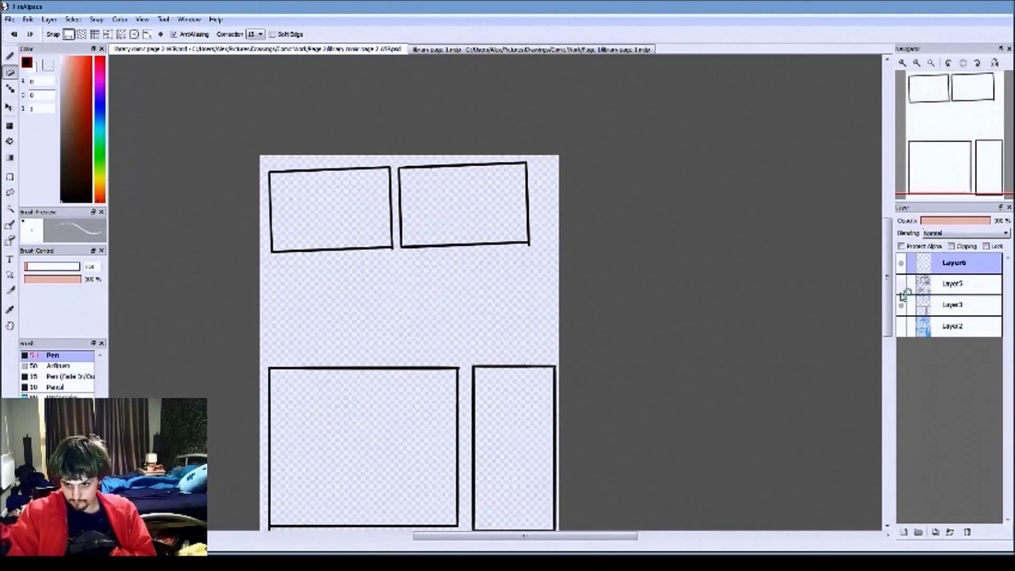
{"action": "scroll", "coordinate": [328, 211], "scroll_direction": "up", "scroll_amount": 3}
{"action": "left_click_drag", "start_coordinate": [418, 195], "coordinate": [323, 259]}
{"action": "mouse_move", "coordinate": [422, 288]}
{"action": "left_mouse_down"}
{"action": "mouse_move", "coordinate": [534, 265]}
{"action": "mouse_move", "coordinate": [423, 248]}
{"action": "left_mouse_up"}
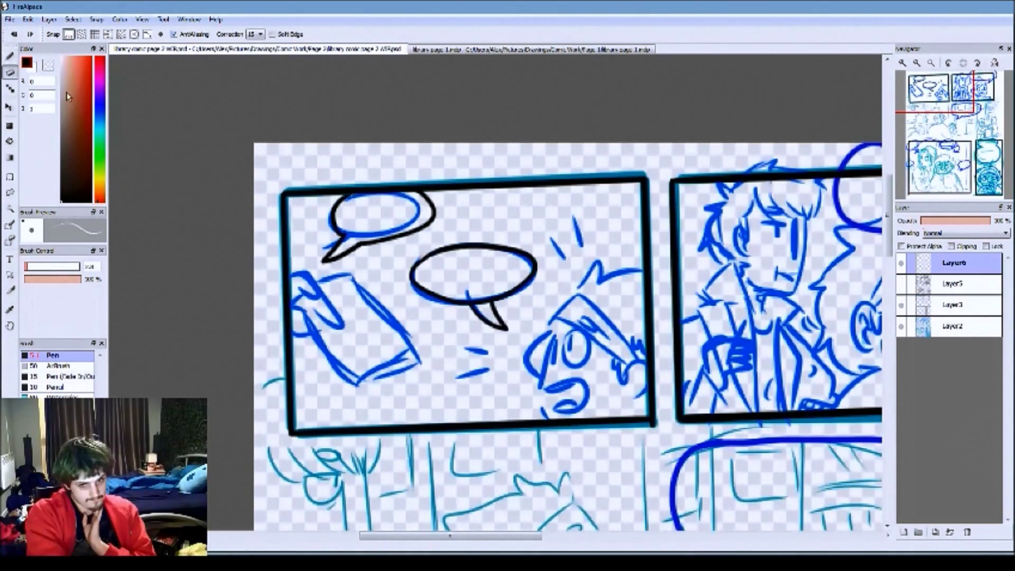
- Ink the large speech balloon and its tail overlapping the second panel's upper corner
{"action": "left_click_drag", "start_coordinate": [688, 291], "coordinate": [230, 315]}
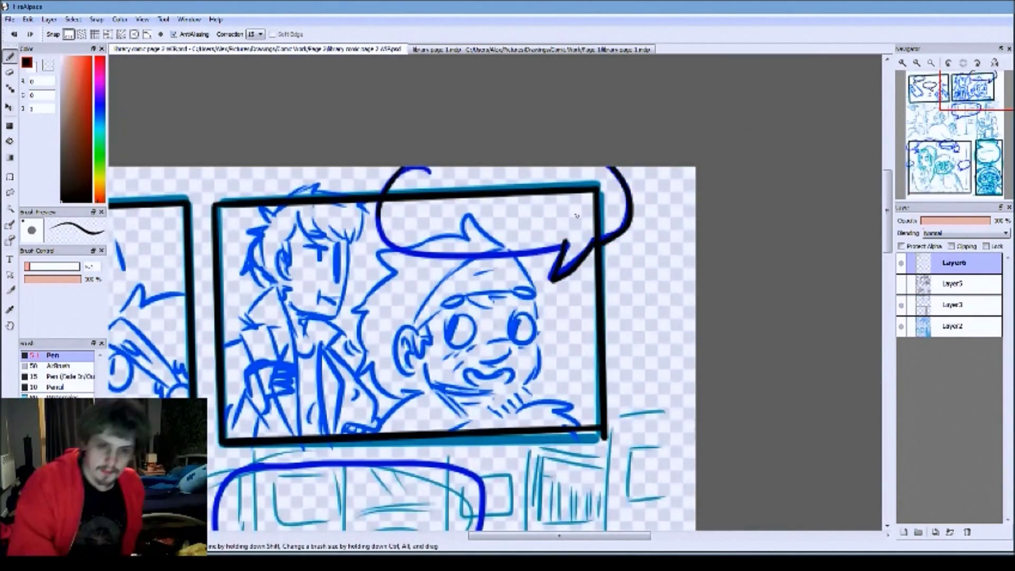
{"action": "left_click", "coordinate": [902, 327]}
{"action": "scroll", "coordinate": [442, 320], "scroll_direction": "down", "scroll_amount": 3}
{"action": "scroll", "coordinate": [442, 319], "scroll_direction": "up", "scroll_amount": 3}
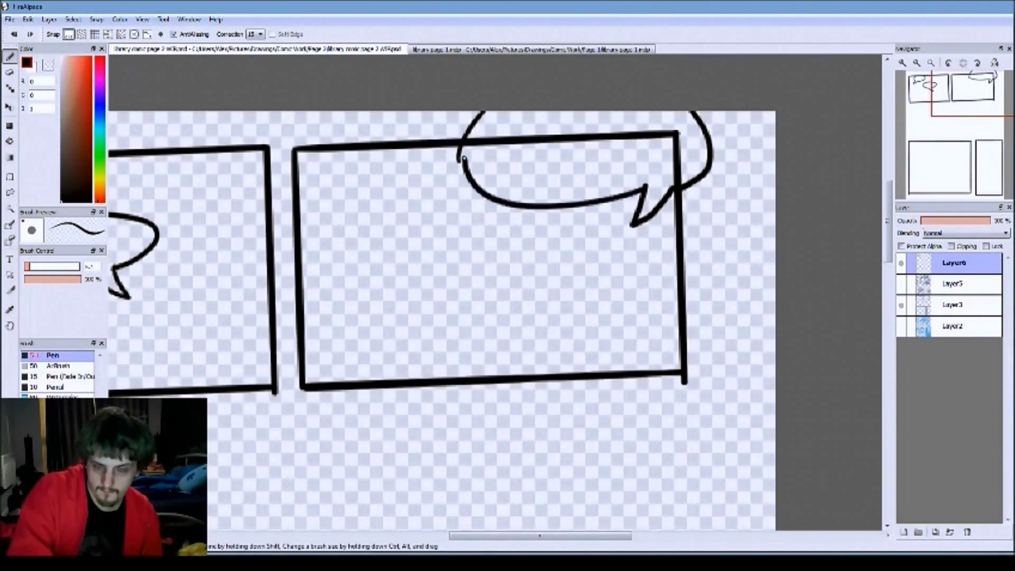
- Ink the middle panel's speech balloon, erasing and redrawing its upper edge
{"action": "scroll", "coordinate": [310, 181], "scroll_direction": "down", "scroll_amount": 4}
{"action": "scroll", "coordinate": [293, 235], "scroll_direction": "up", "scroll_amount": 4}
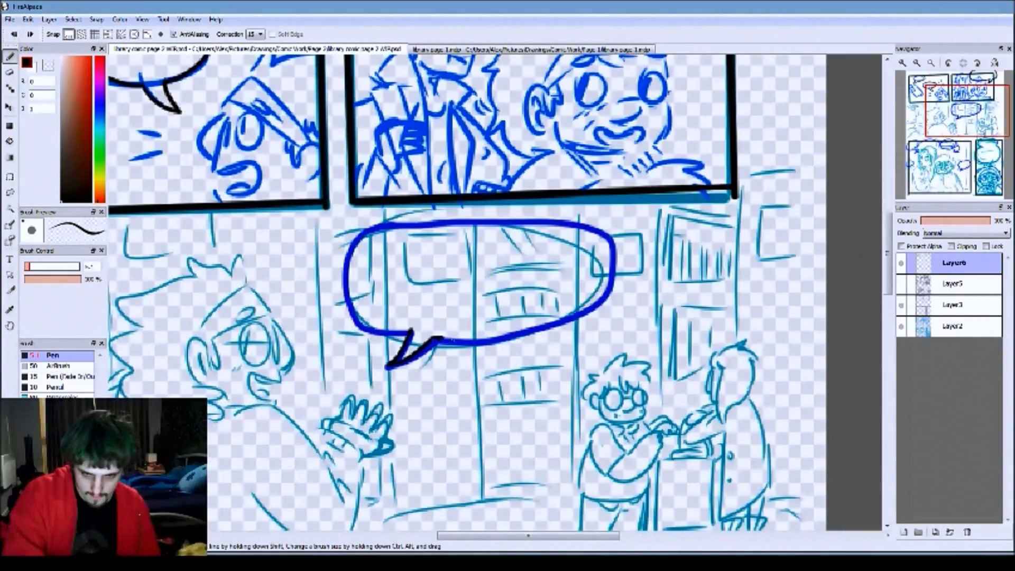
{"action": "key", "text": "e"}
{"action": "left_click_drag", "start_coordinate": [408, 222], "coordinate": [380, 242]}
{"action": "left_click_drag", "start_coordinate": [456, 216], "coordinate": [363, 246]}
{"action": "key", "text": "b"}
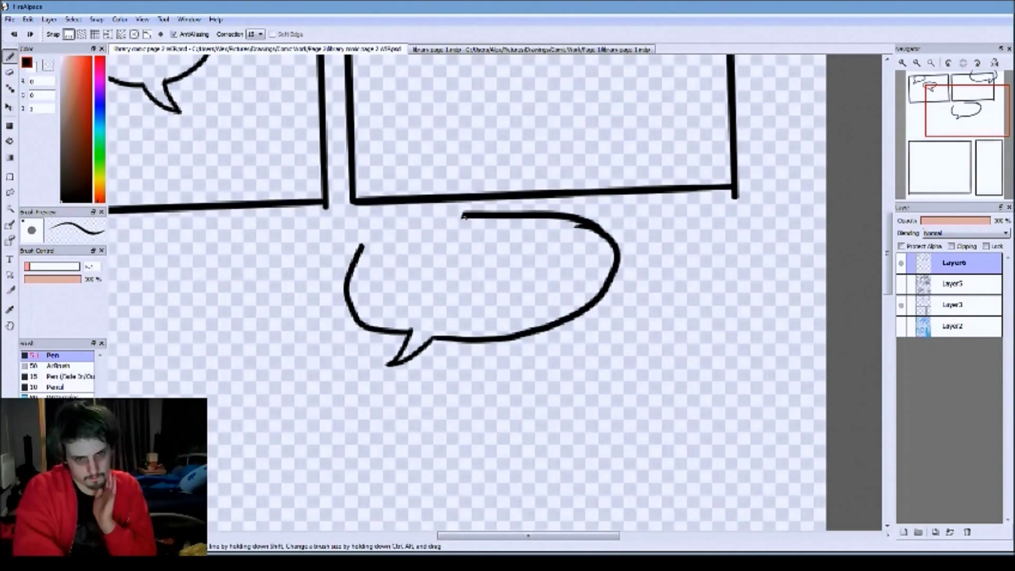
{"action": "left_click_drag", "start_coordinate": [463, 216], "coordinate": [362, 246]}
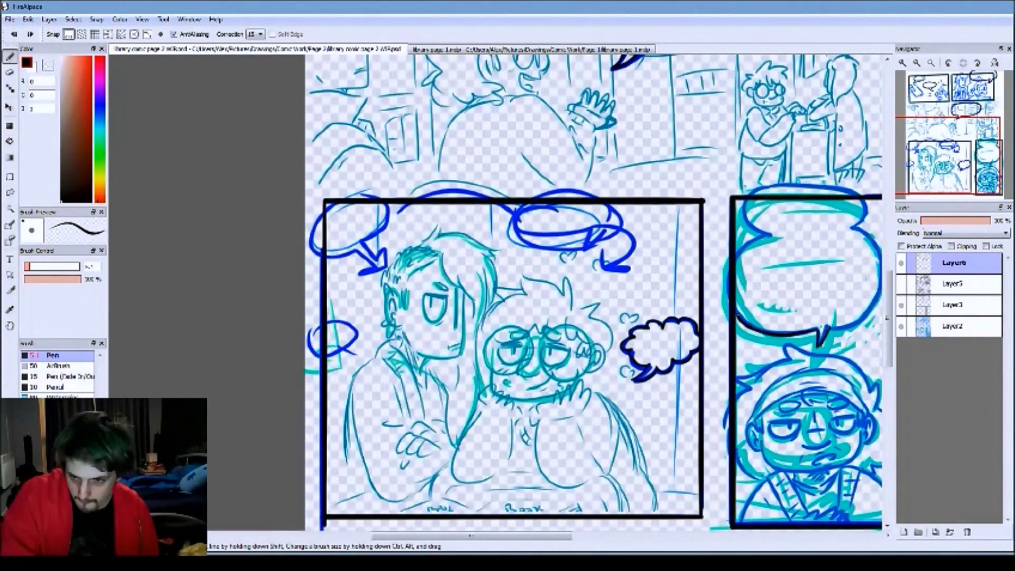
- Ink the last panel's tall double speech balloon and the small hearts around the neighbouring panel's thought cloud
{"action": "scroll", "coordinate": [495, 297], "scroll_direction": "right", "scroll_amount": 5}
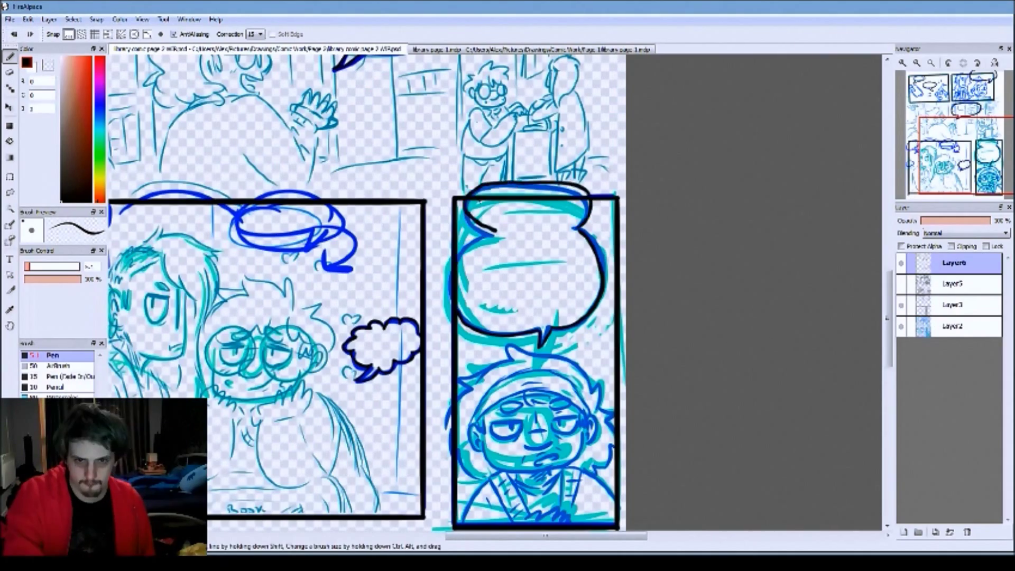
{"action": "scroll", "coordinate": [495, 296], "scroll_direction": "down", "scroll_amount": 2}
{"action": "scroll", "coordinate": [495, 296], "scroll_direction": "left", "scroll_amount": 3}
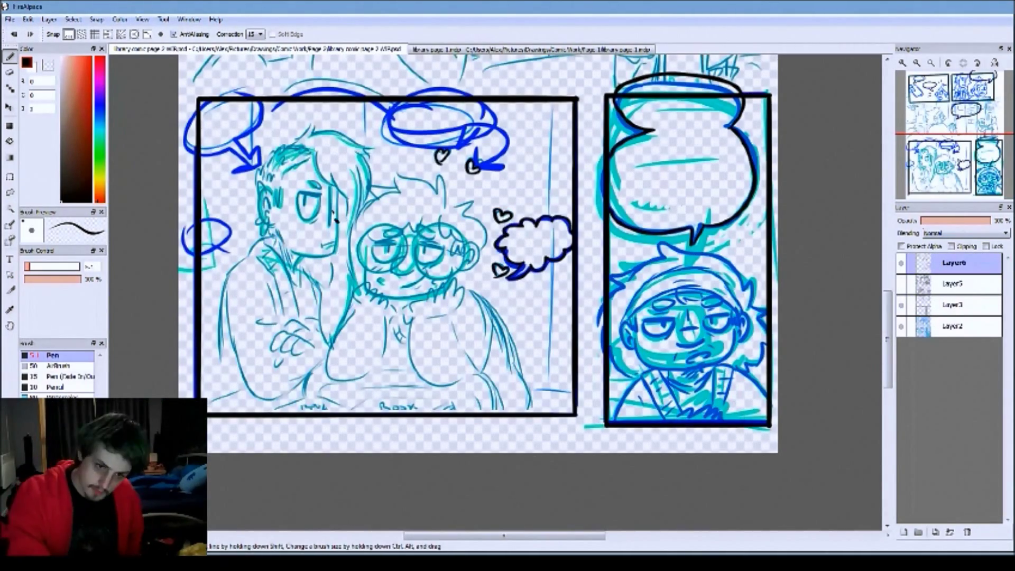
- Ink the seated pair's panel balloons: the corner oval with its arrow, the small balloon below, and the second oval's start
{"action": "left_click_drag", "start_coordinate": [333, 213], "coordinate": [339, 207]}
{"action": "scroll", "coordinate": [495, 296], "scroll_direction": "down", "scroll_amount": 3}
{"action": "scroll", "coordinate": [495, 296], "scroll_direction": "up", "scroll_amount": 3}
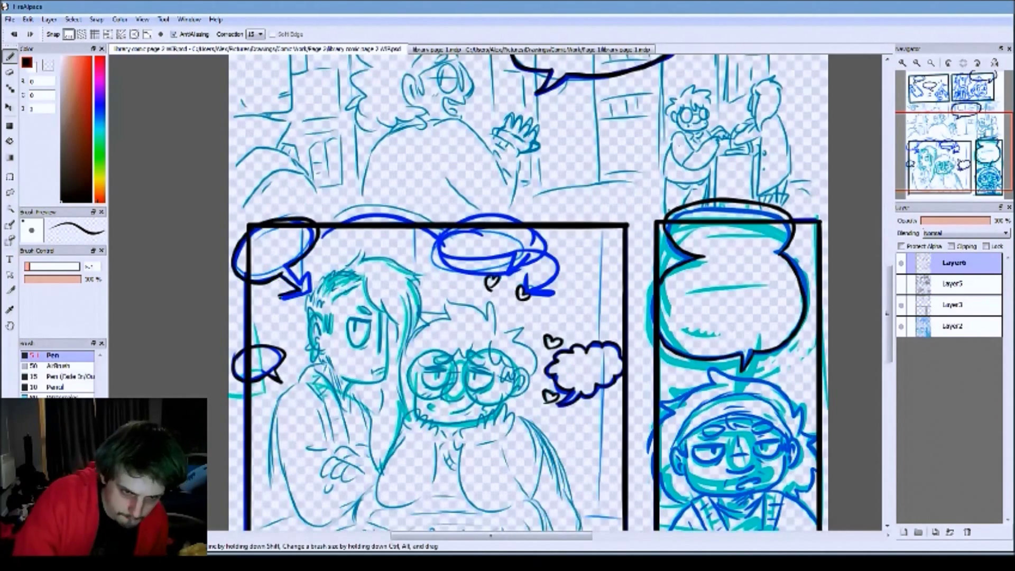
{"action": "left_click_drag", "start_coordinate": [529, 263], "coordinate": [537, 324]}
{"action": "left_click", "coordinate": [901, 327]}
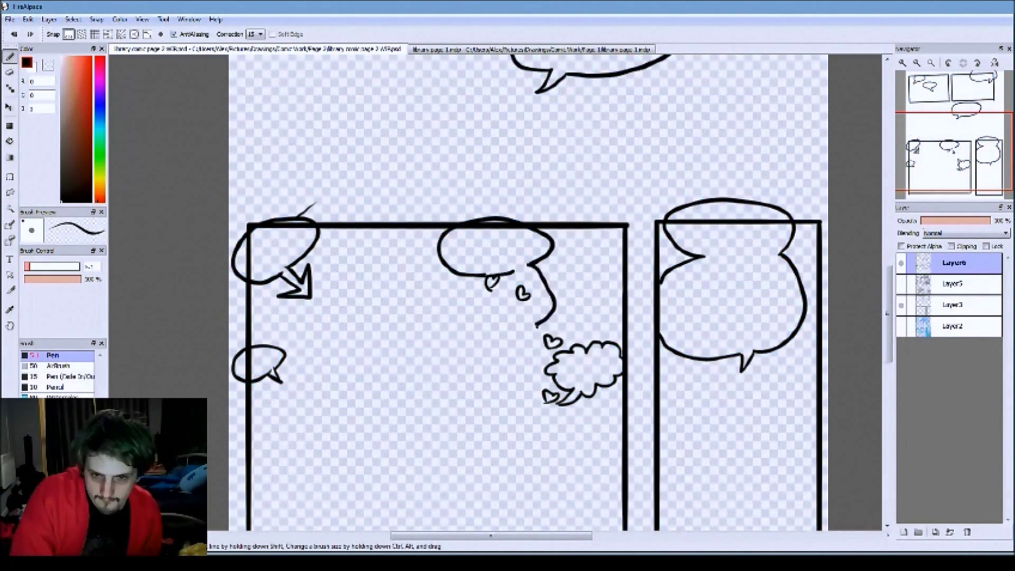
- Redraw the second oval balloon above the seated pair and give it a curved arrow tail
{"action": "scroll", "coordinate": [494, 271], "scroll_direction": "up", "scroll_amount": 4}
{"action": "left_click_drag", "start_coordinate": [479, 336], "coordinate": [487, 344]}
{"action": "scroll", "coordinate": [483, 339], "scroll_direction": "down", "scroll_amount": 5}
{"action": "left_click", "coordinate": [901, 284]}
{"action": "scroll", "coordinate": [455, 317], "scroll_direction": "up", "scroll_amount": 4}
{"action": "mouse_move", "coordinate": [476, 233]}
{"action": "left_mouse_down"}
{"action": "mouse_move", "coordinate": [365, 268]}
{"action": "mouse_move", "coordinate": [338, 185]}
{"action": "mouse_move", "coordinate": [339, 260]}
{"action": "left_mouse_up"}
{"action": "scroll", "coordinate": [349, 302], "scroll_direction": "down", "scroll_amount": 2}
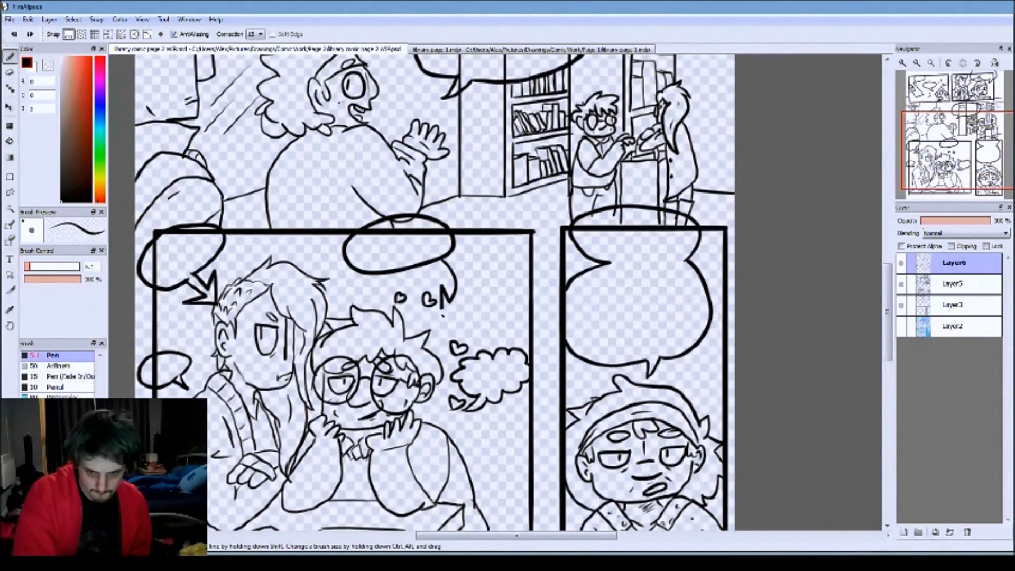
{"action": "left_click", "coordinate": [901, 327]}
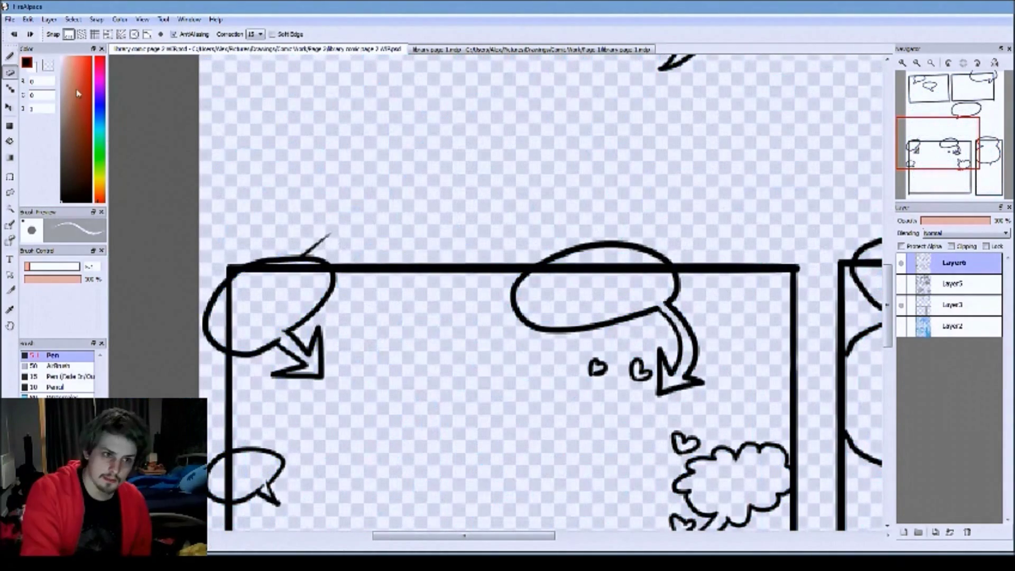
- Connect the two oval balloons above the seated pair with a thin double-line arc
{"action": "left_click_drag", "start_coordinate": [295, 262], "coordinate": [523, 265]}
{"action": "key", "text": "ctrl+z"}
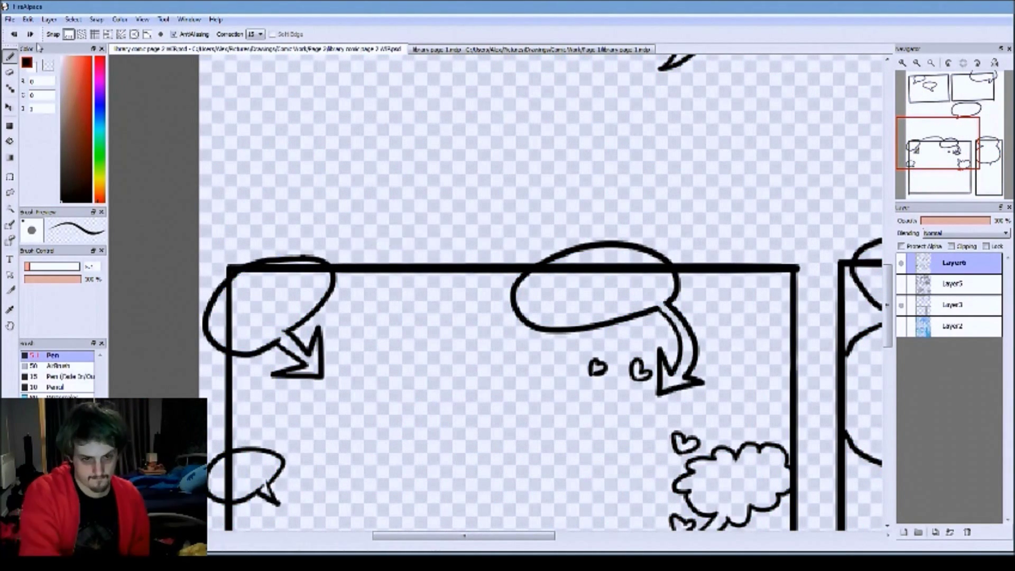
{"action": "left_click_drag", "start_coordinate": [327, 259], "coordinate": [529, 263]}
{"action": "key", "text": "ctrl+z"}
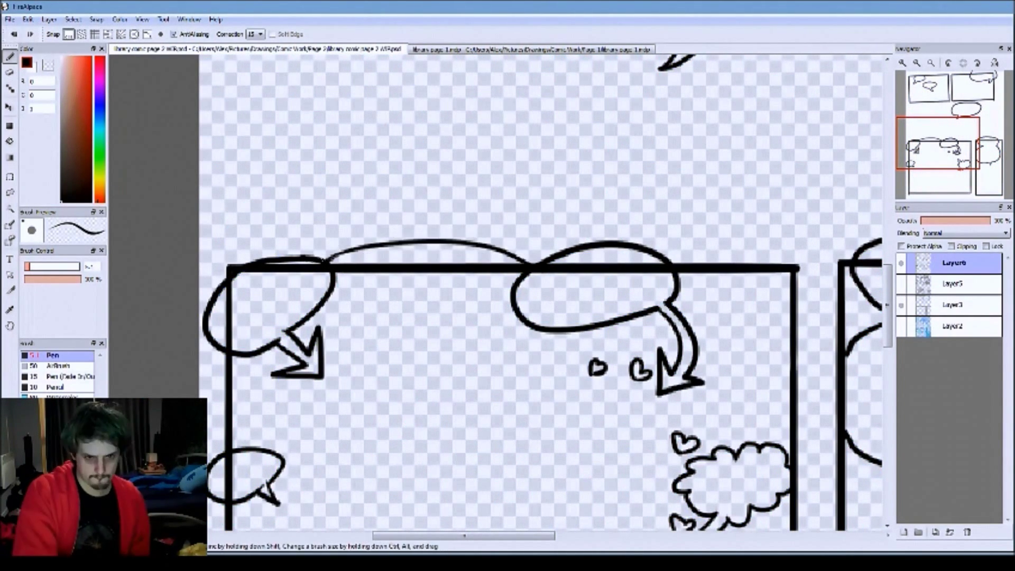
{"action": "key", "text": "ctrl+z"}
{"action": "scroll", "coordinate": [445, 273], "scroll_direction": "up", "scroll_amount": 2}
{"action": "mouse_move", "coordinate": [201, 248]}
{"action": "left_mouse_down"}
{"action": "mouse_move", "coordinate": [423, 201]}
{"action": "mouse_move", "coordinate": [473, 201]}
{"action": "left_mouse_up"}
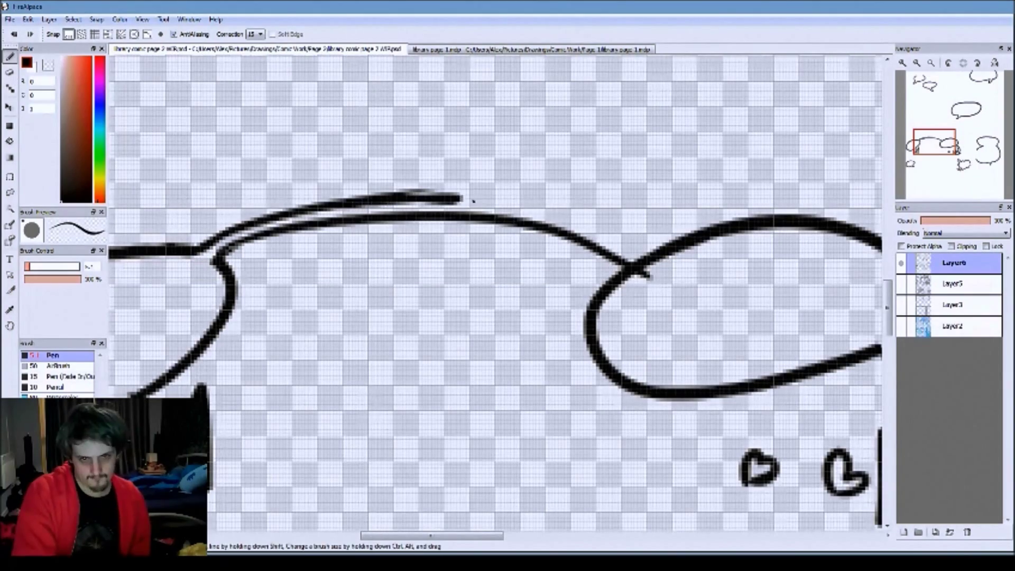
{"action": "scroll", "coordinate": [648, 275], "scroll_direction": "down", "scroll_amount": 4}
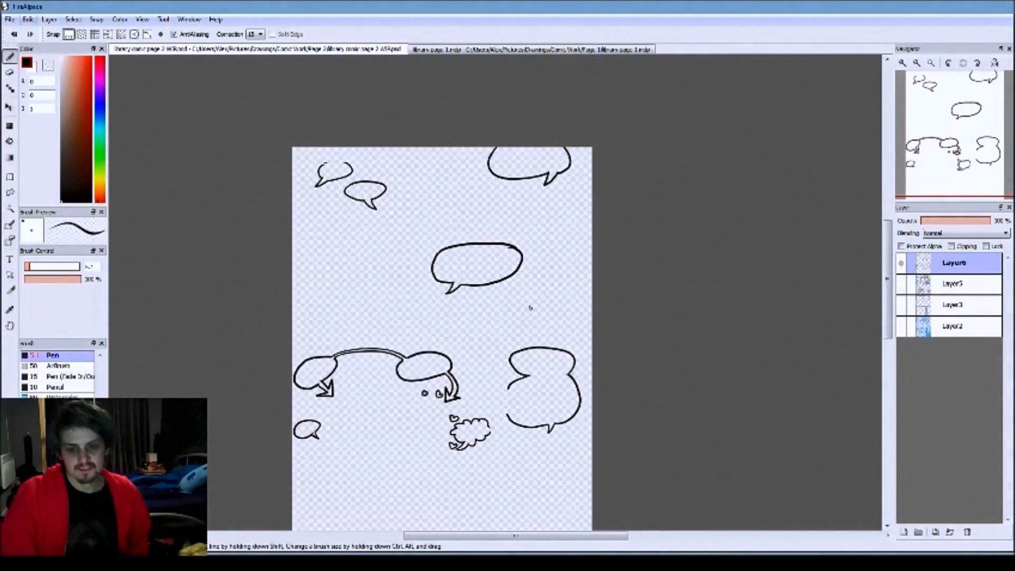
- Add a layer below the balloon outlines and fill the last panel's double balloon and first panel's lower balloon white
{"action": "left_click", "coordinate": [901, 305]}
{"action": "scroll", "coordinate": [551, 158], "scroll_direction": "down", "scroll_amount": 2}
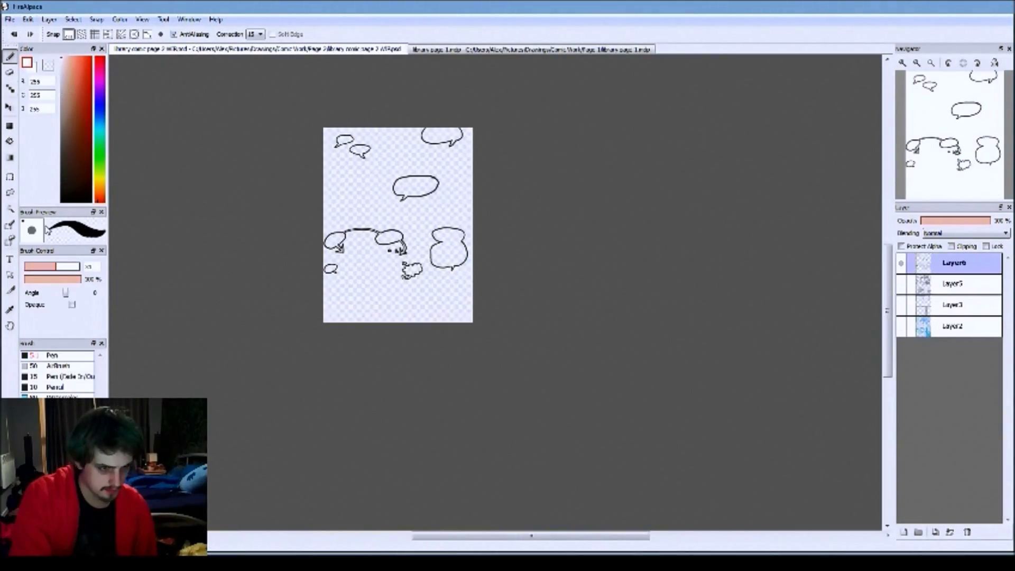
{"action": "scroll", "coordinate": [481, 293], "scroll_direction": "up", "scroll_amount": 3}
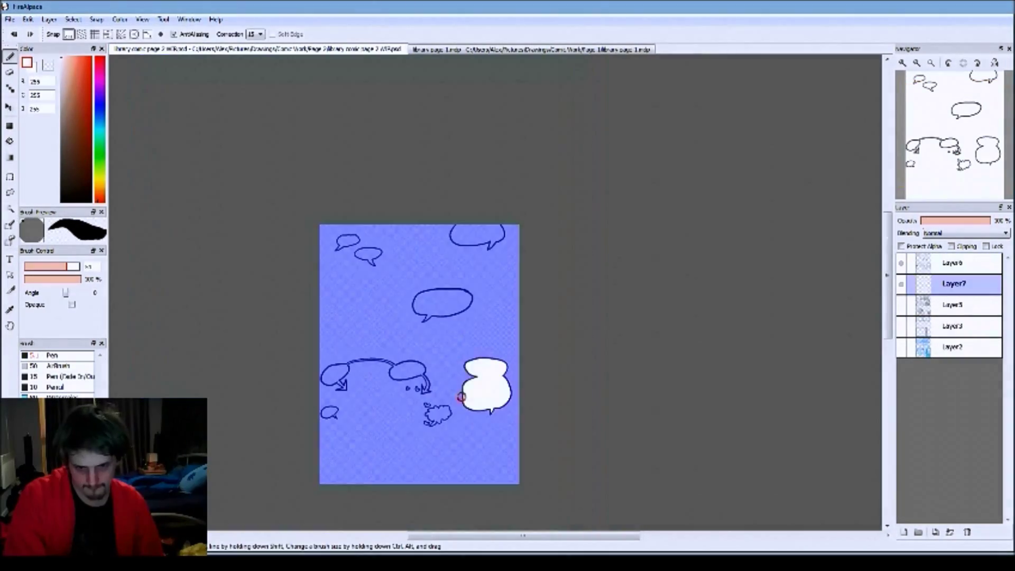
{"action": "scroll", "coordinate": [493, 257], "scroll_direction": "up", "scroll_amount": 2}
{"action": "left_click_drag", "start_coordinate": [259, 273], "coordinate": [278, 281]}
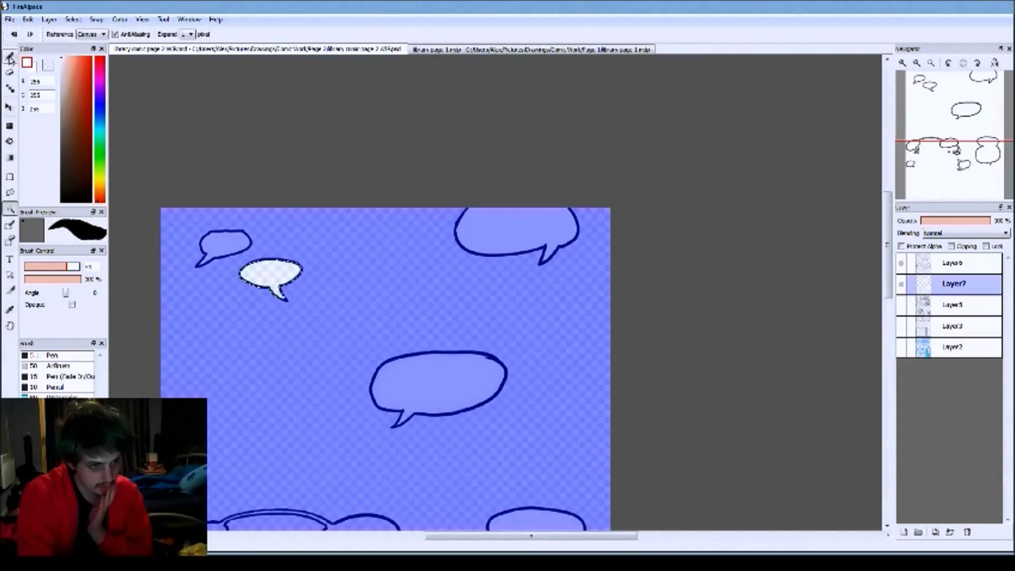
- Fill the remaining speech balloons, the connecting arc, the arrows and the thought cloud with white, then clear the selection
{"action": "scroll", "coordinate": [371, 317], "scroll_direction": "down", "scroll_amount": 3}
{"action": "scroll", "coordinate": [290, 444], "scroll_direction": "up", "scroll_amount": 4}
{"action": "scroll", "coordinate": [373, 437], "scroll_direction": "down", "scroll_amount": 4}
{"action": "left_click", "coordinate": [216, 294]}
{"action": "left_click", "coordinate": [545, 254]}
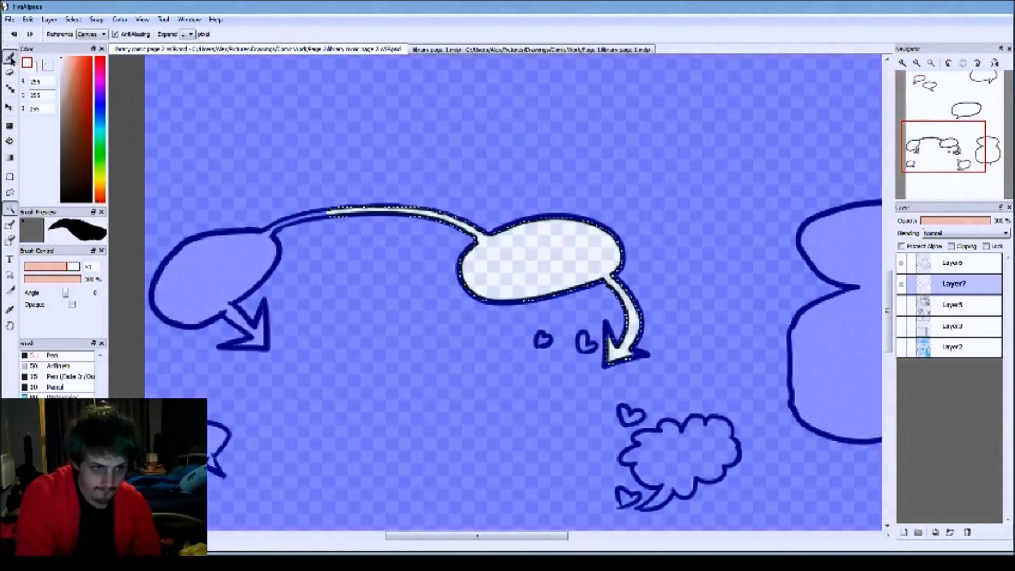
{"action": "left_click", "coordinate": [681, 454]}
{"action": "key", "text": "ctrl+d"}
- Touch up gaps in the white fill at the balloon tails, arrows and connecting arc against a red background
{"action": "scroll", "coordinate": [212, 450], "scroll_direction": "up", "scroll_amount": 5}
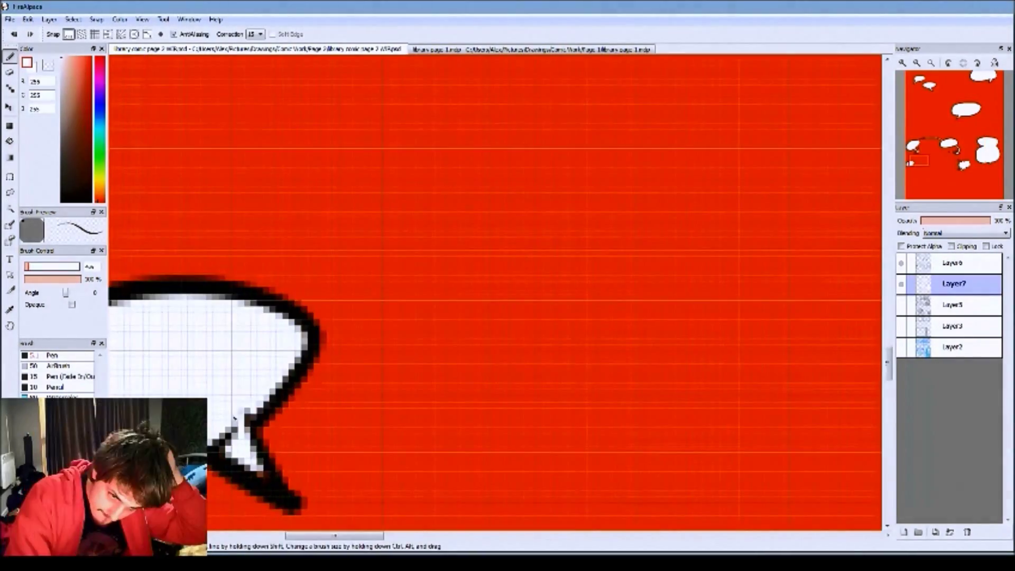
{"action": "scroll", "coordinate": [677, 461], "scroll_direction": "down", "scroll_amount": 2}
{"action": "scroll", "coordinate": [492, 319], "scroll_direction": "left", "scroll_amount": 5}
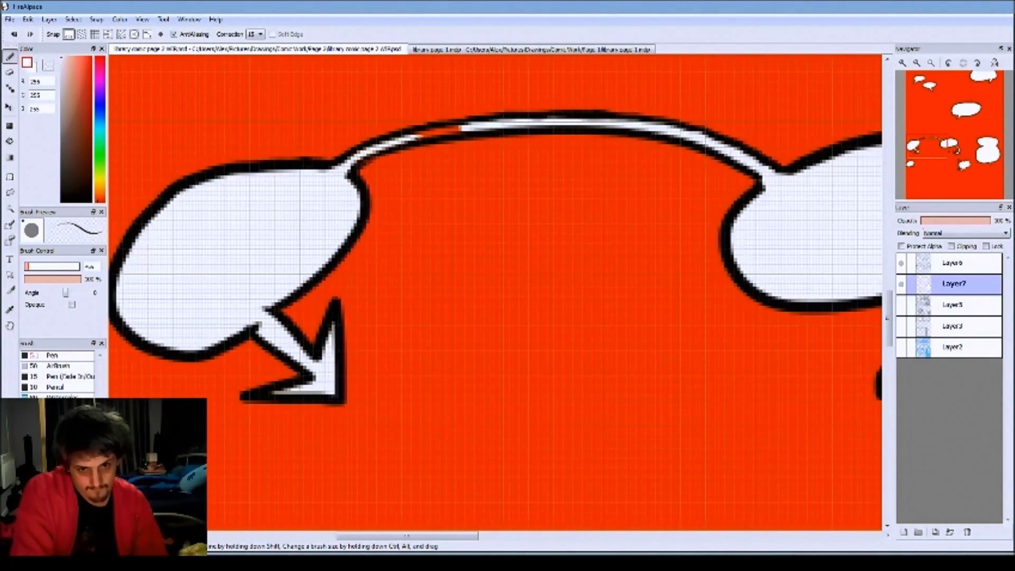
{"action": "scroll", "coordinate": [332, 177], "scroll_direction": "down", "scroll_amount": 3}
{"action": "scroll", "coordinate": [371, 238], "scroll_direction": "up", "scroll_amount": 4}
{"action": "left_click", "coordinate": [901, 327]}
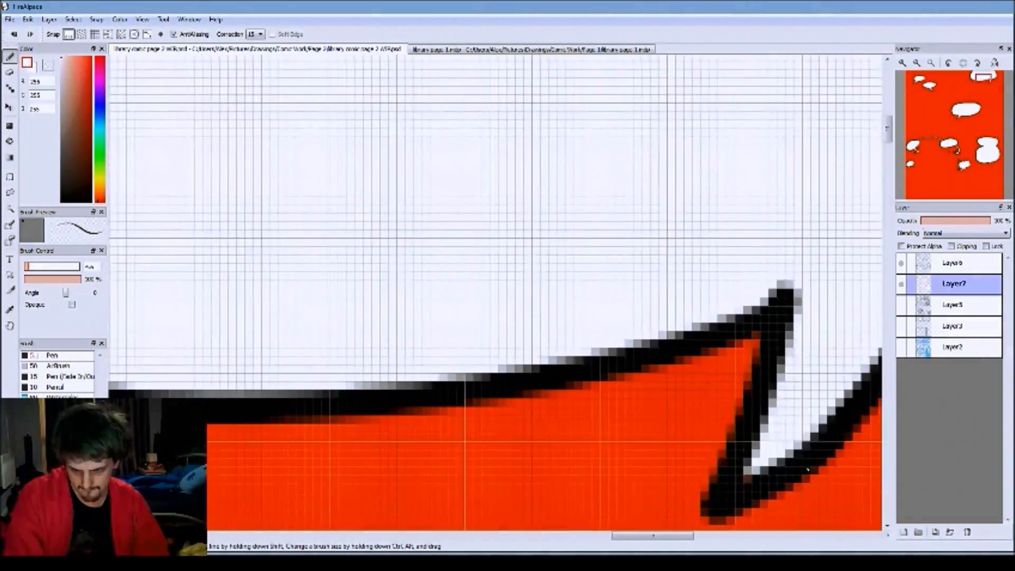
{"action": "scroll", "coordinate": [180, 131], "scroll_direction": "down", "scroll_amount": 2}
{"action": "scroll", "coordinate": [317, 324], "scroll_direction": "down", "scroll_amount": 3}
- Erase the upper outline of the first panel's top balloon and turn the line art layers back on
{"action": "scroll", "coordinate": [371, 349], "scroll_direction": "up", "scroll_amount": 4}
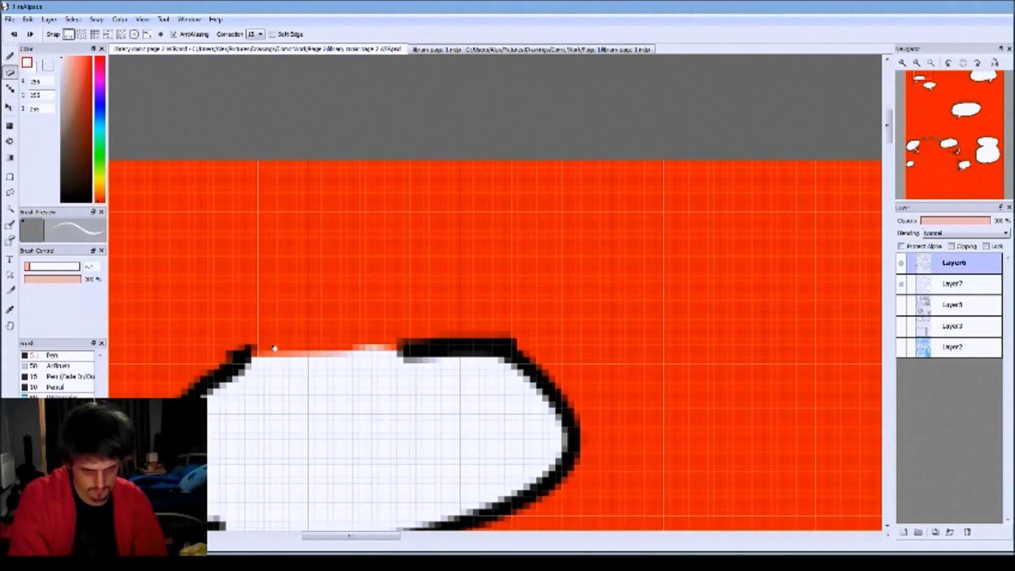
{"action": "key", "text": "ctrl+z"}
{"action": "left_click", "coordinate": [10, 73]}
{"action": "scroll", "coordinate": [314, 369], "scroll_direction": "down", "scroll_amount": 5}
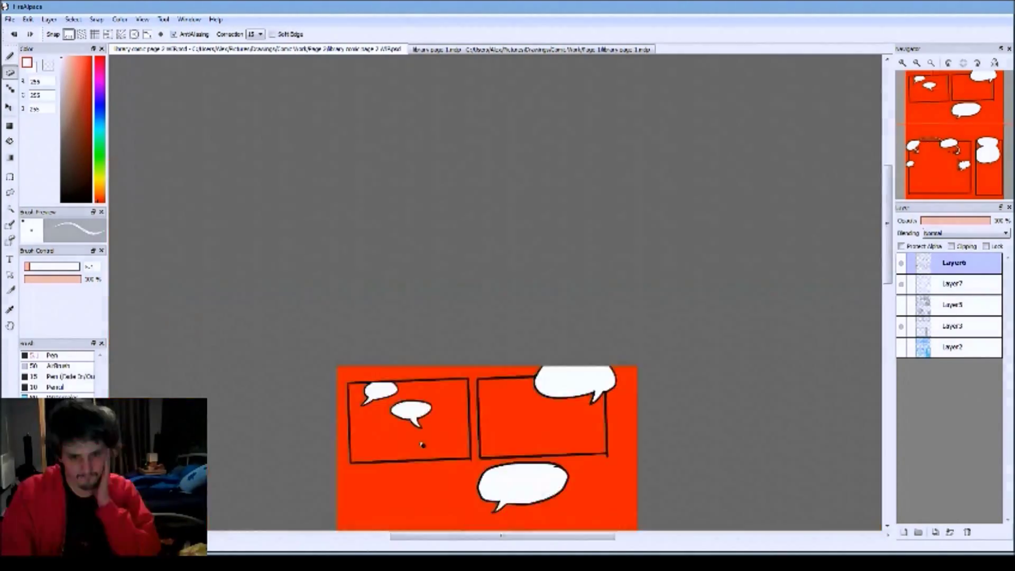
{"action": "left_click", "coordinate": [901, 305]}
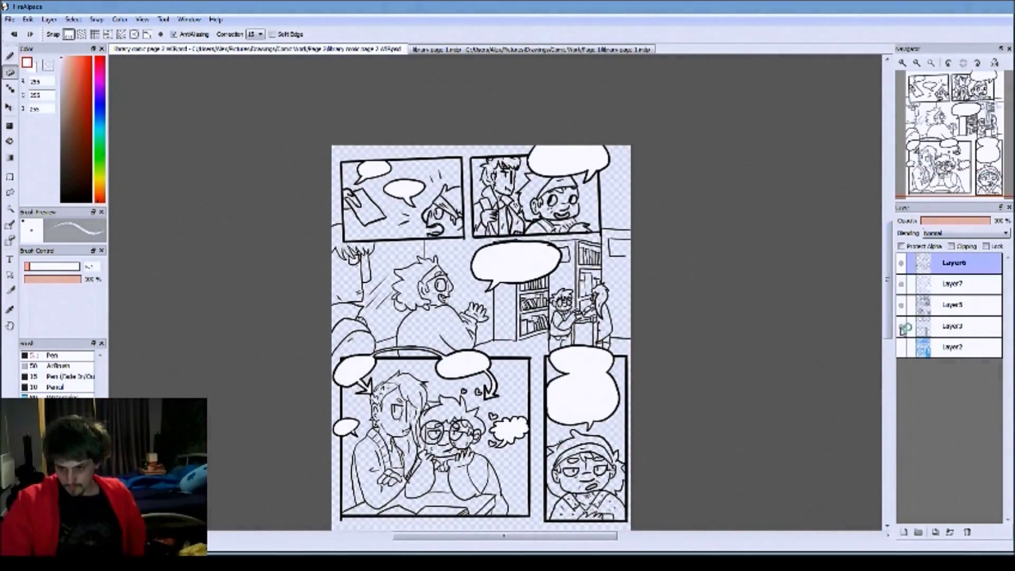